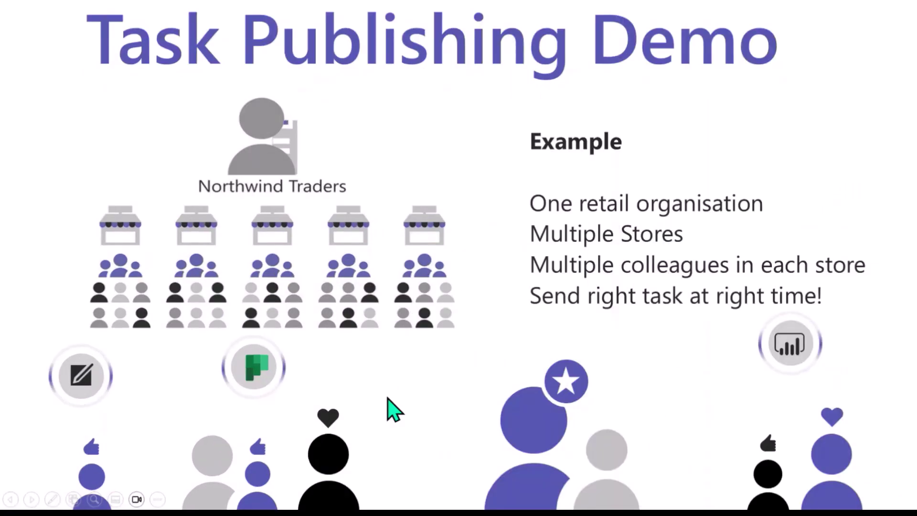
Exit the slideshow to edit slide 7, 'Task Publishing Demo', in PowerPoint.
key(Escape)
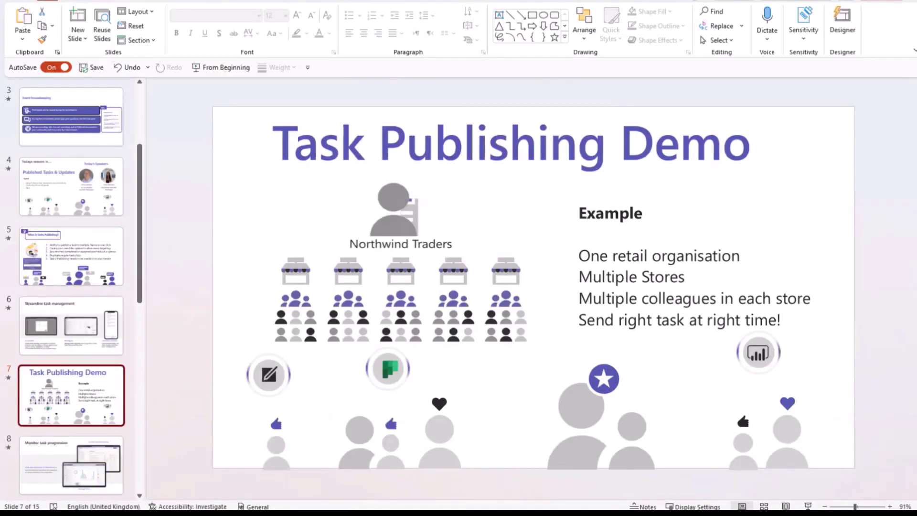
Switch from PowerPoint to the Teams window on Retail Store 1's General channel.
click(411, 423)
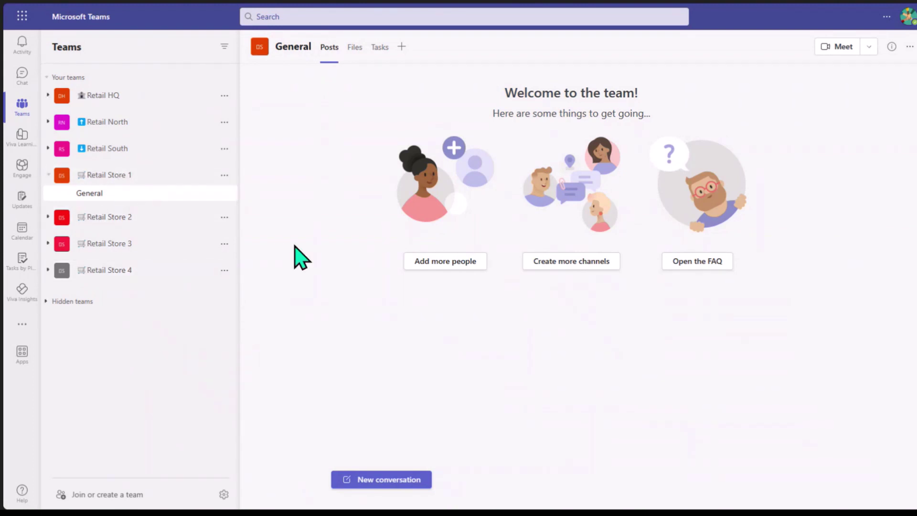
Open the General channel's Tasks tab and scroll across the Board's buckets.
click(384, 53)
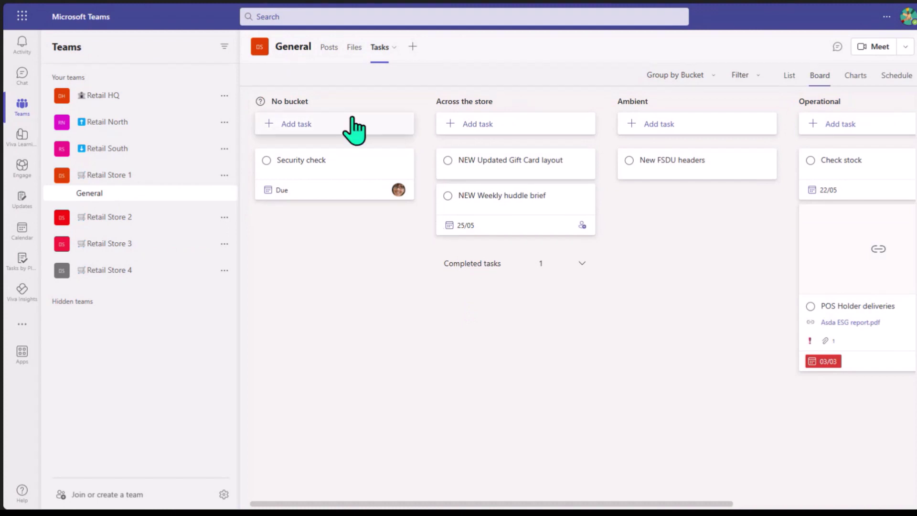
scroll(559, 236, right, 3)
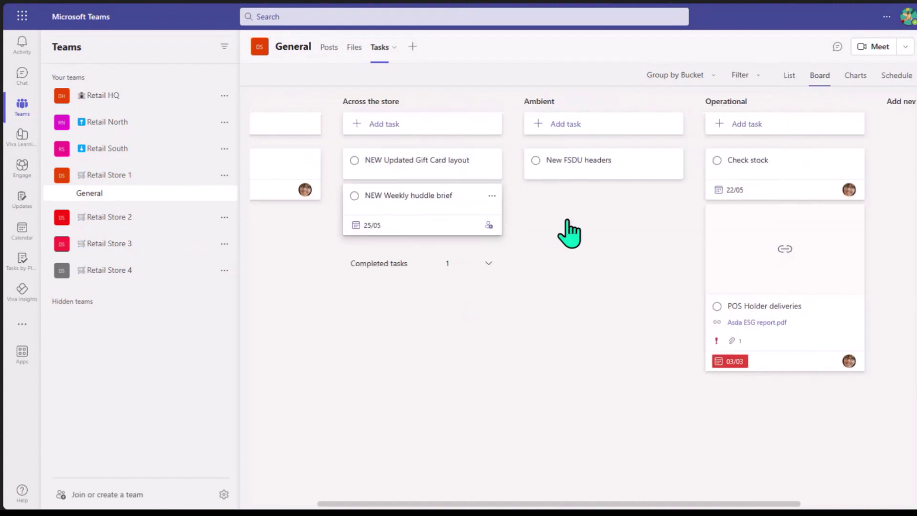
scroll(609, 236, left, 3)
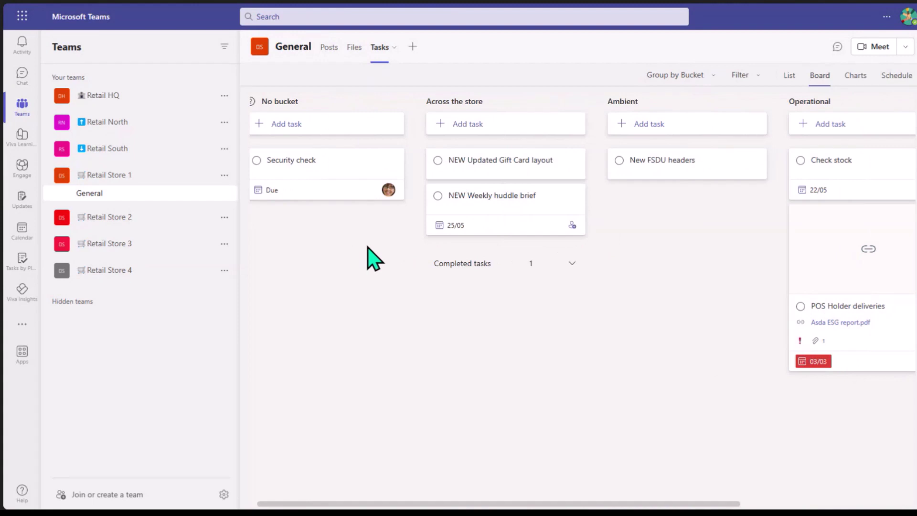
scroll(367, 248, right, 5)
scroll(460, 206, left, 5)
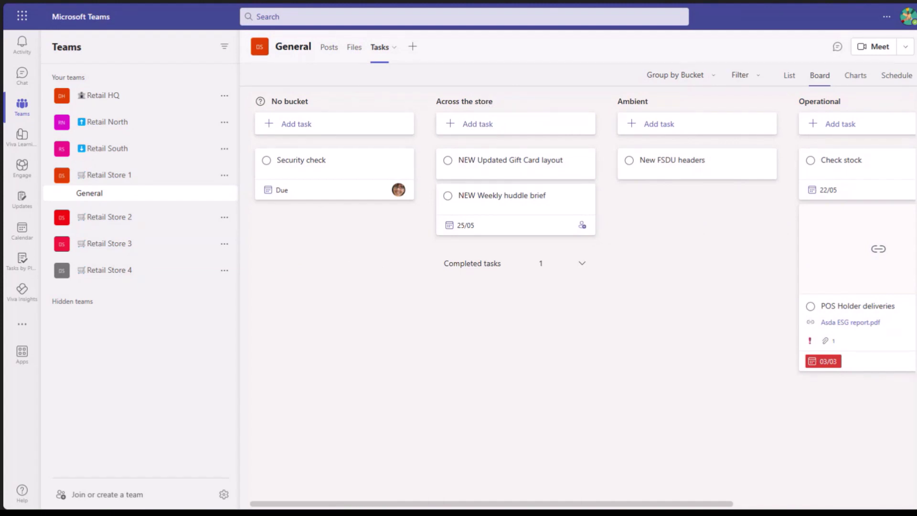
Try List and Board views, ending on Charts showing 6 tasks left, 1 late.
click(791, 84)
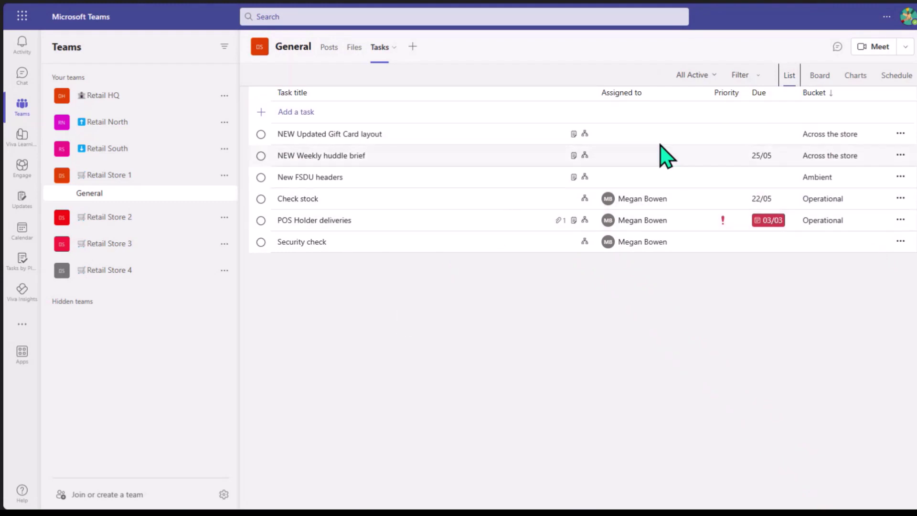
click(809, 82)
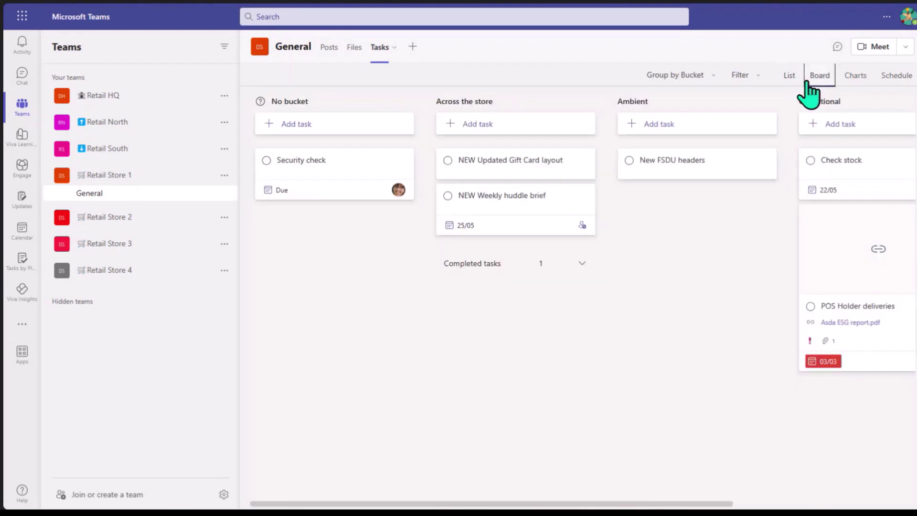
scroll(747, 260, right, 5)
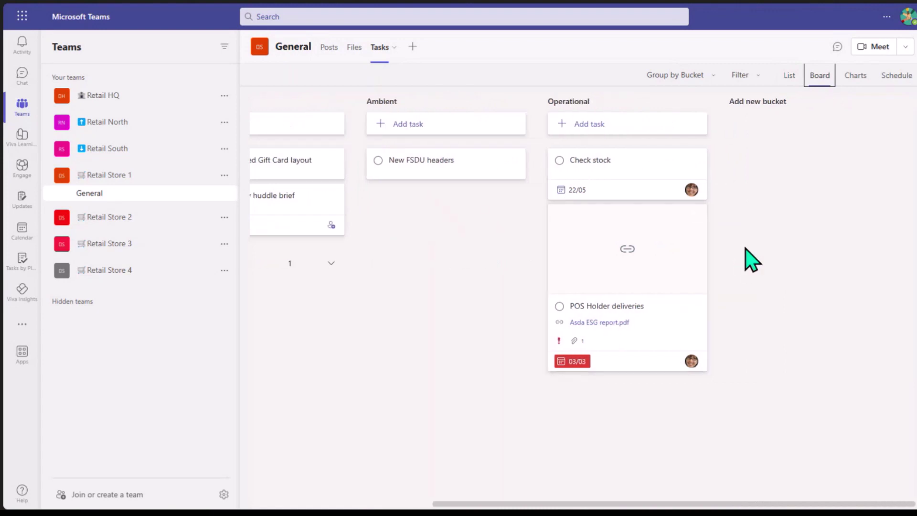
scroll(747, 260, left, 5)
click(856, 77)
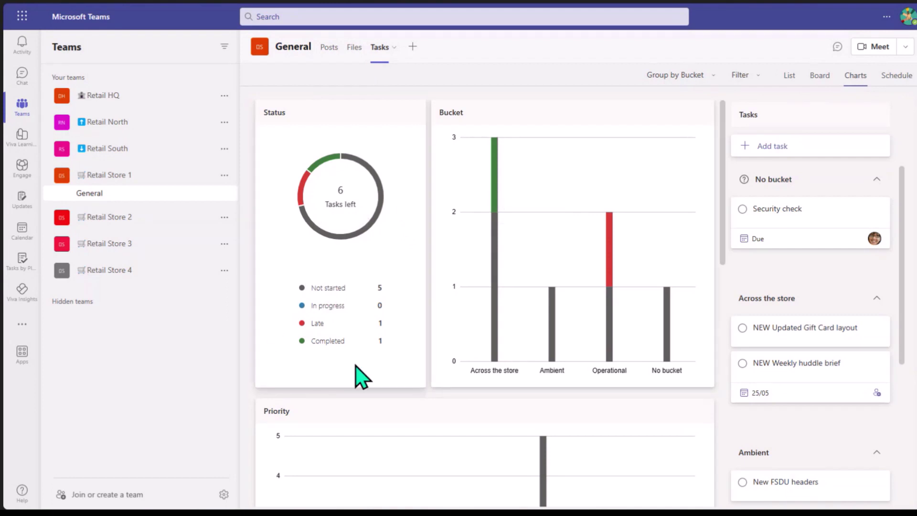
Scroll the charts, view tasks on the May 2023 Schedule calendar, then return to List.
scroll(452, 403, down, 1)
scroll(528, 228, down, 4)
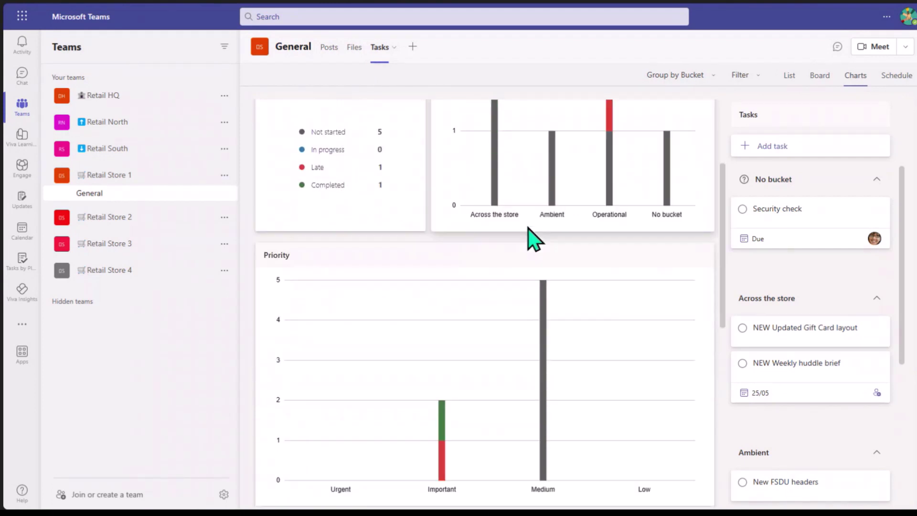
scroll(434, 344, down, 2)
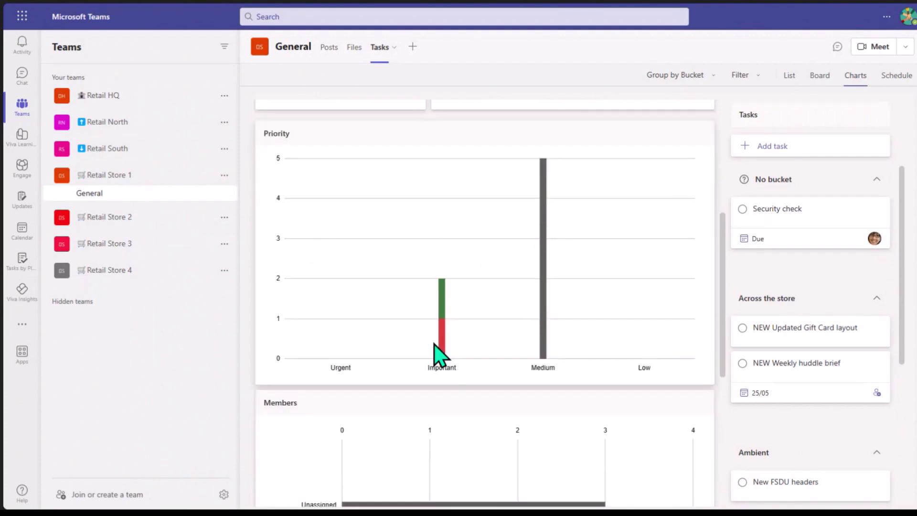
click(897, 76)
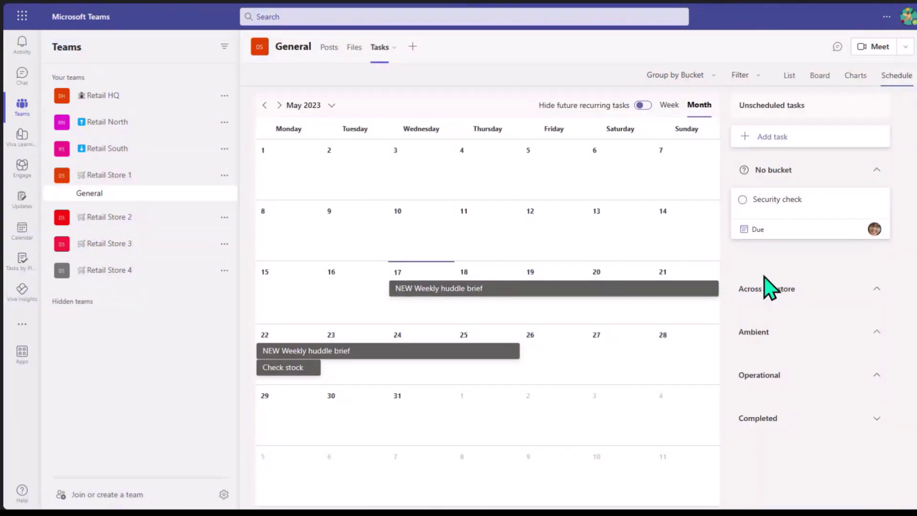
click(789, 77)
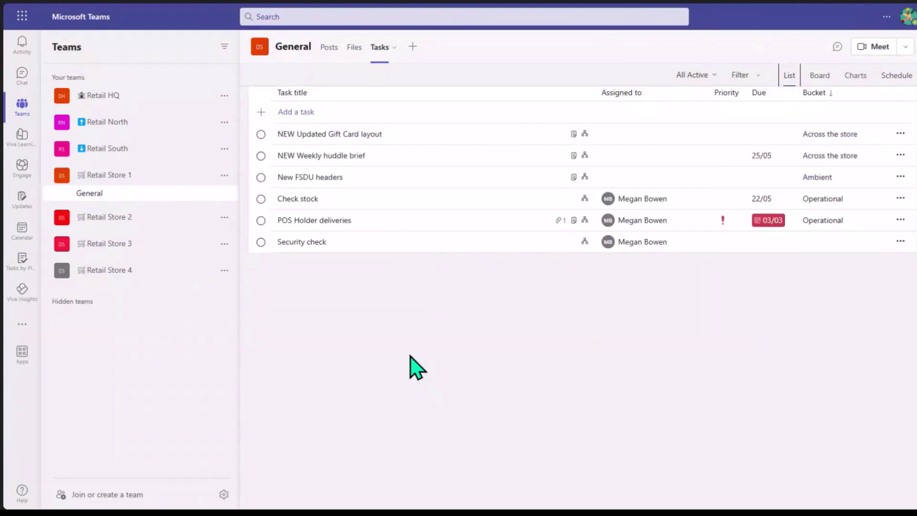
In Tasks by Planner and To Do, view All your lists, then the published Mid Day Update report.
click(27, 268)
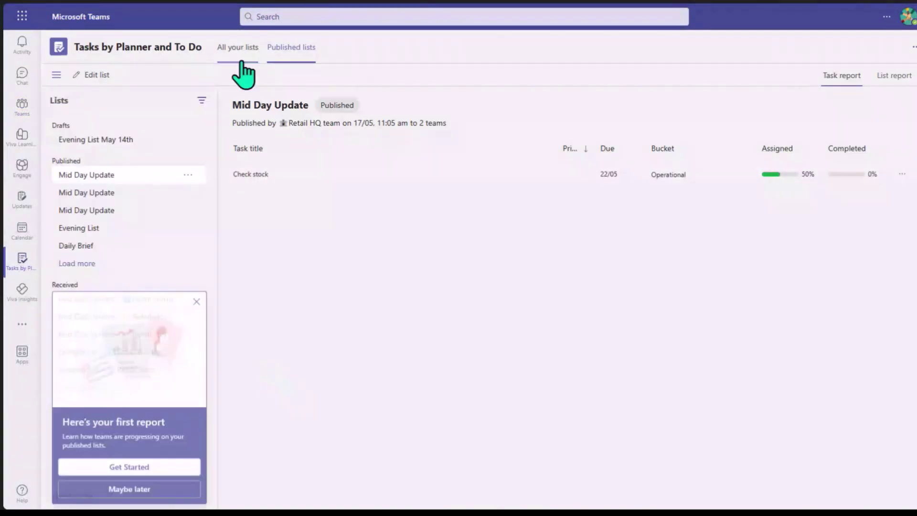
click(196, 302)
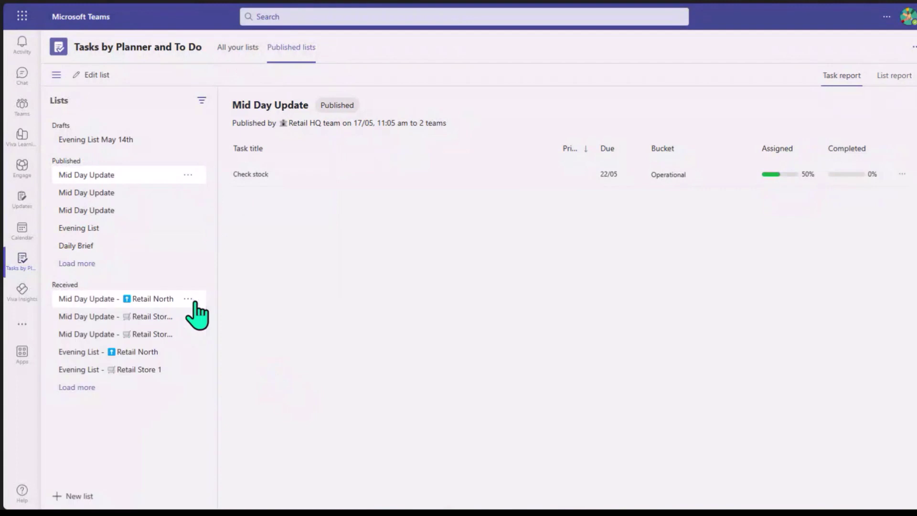
click(239, 58)
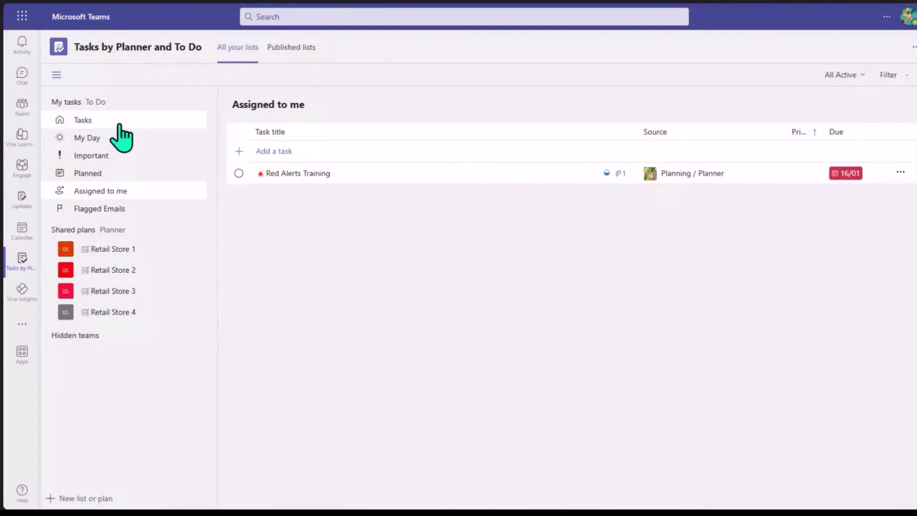
click(346, 191)
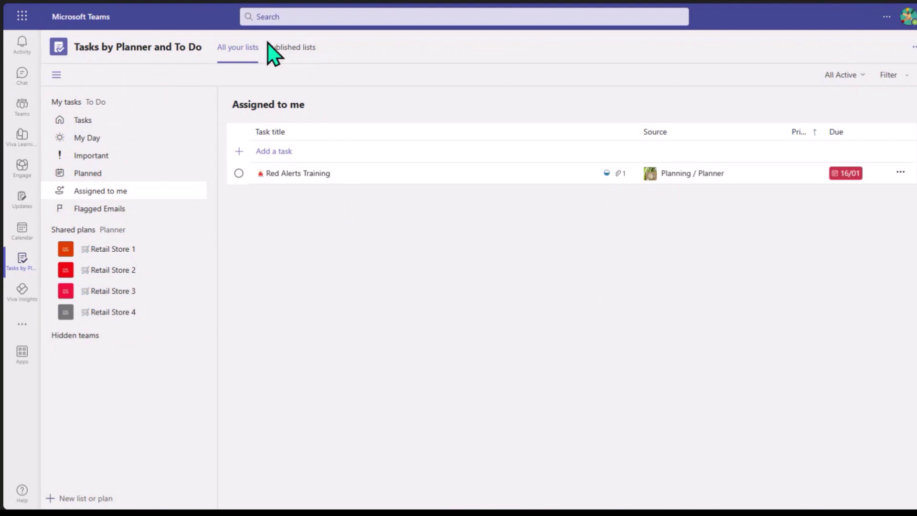
click(302, 70)
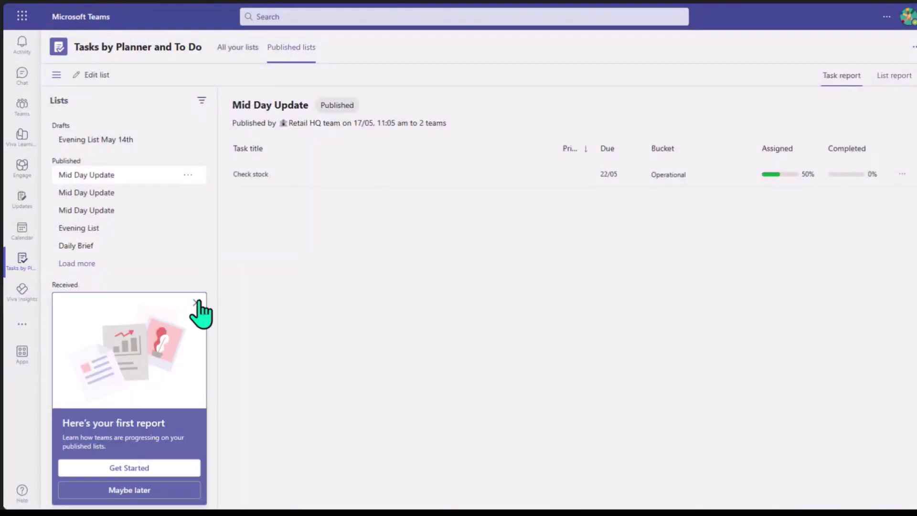
click(197, 302)
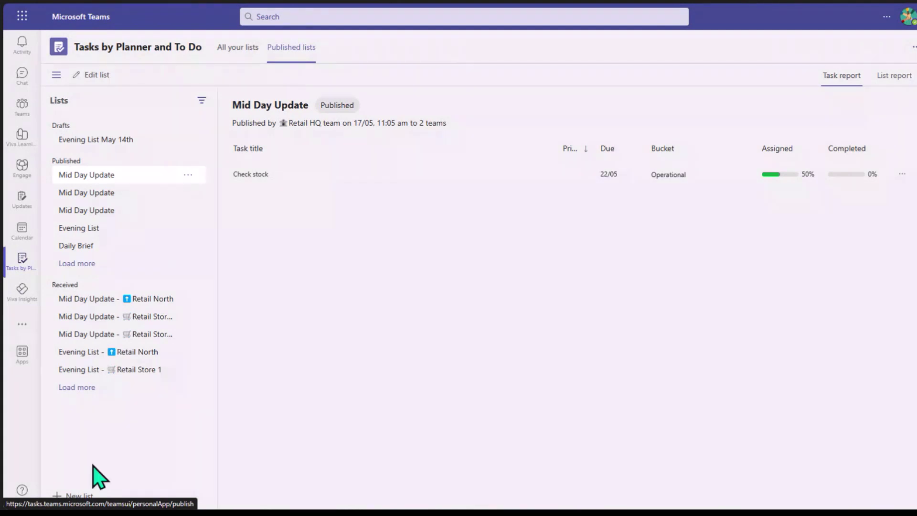
Create a draft list 'Mid Day update' published from the Retail-HQ team.
click(68, 498)
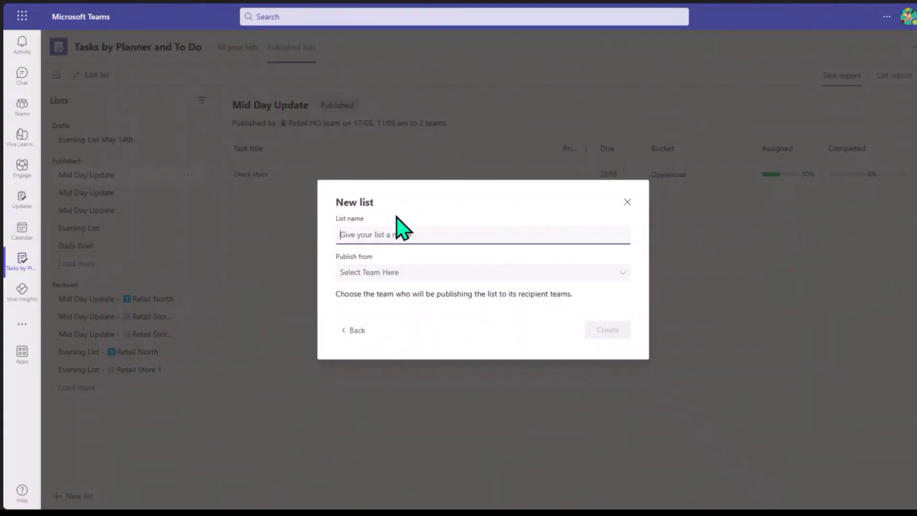
text(Mid Day update)
click(397, 272)
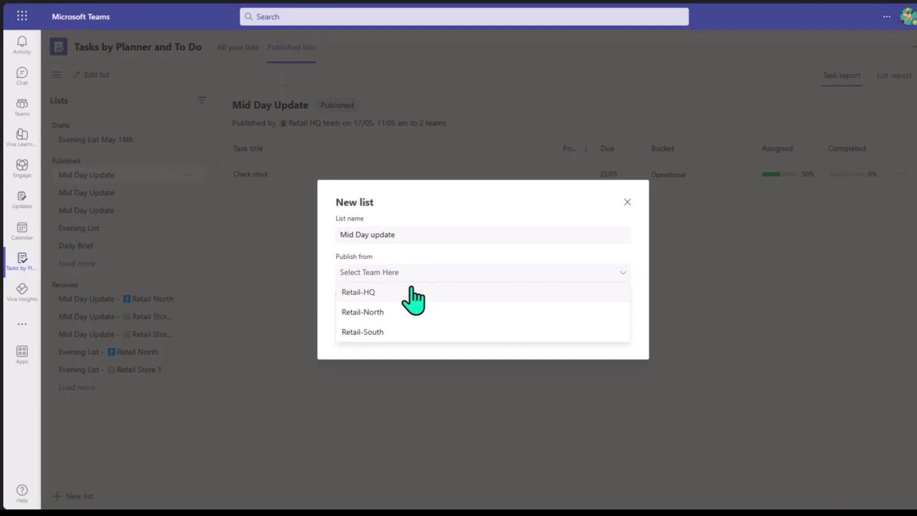
click(411, 293)
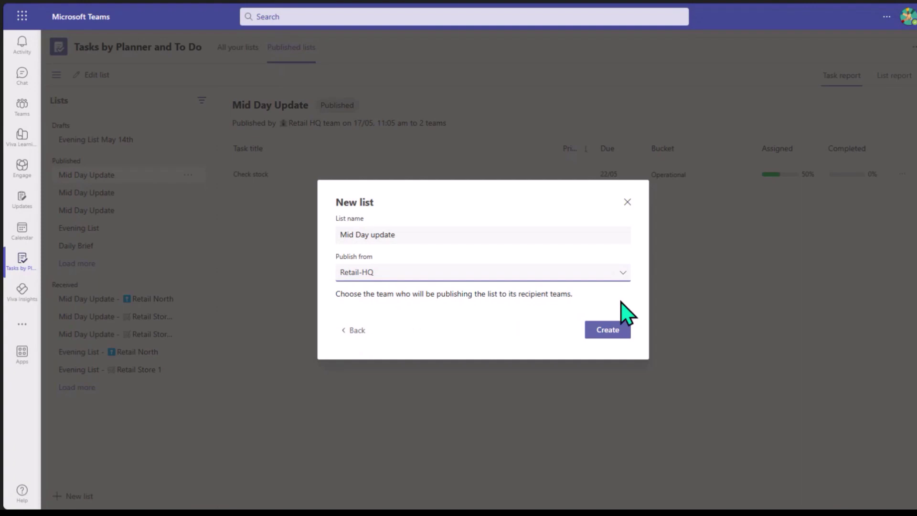
click(610, 330)
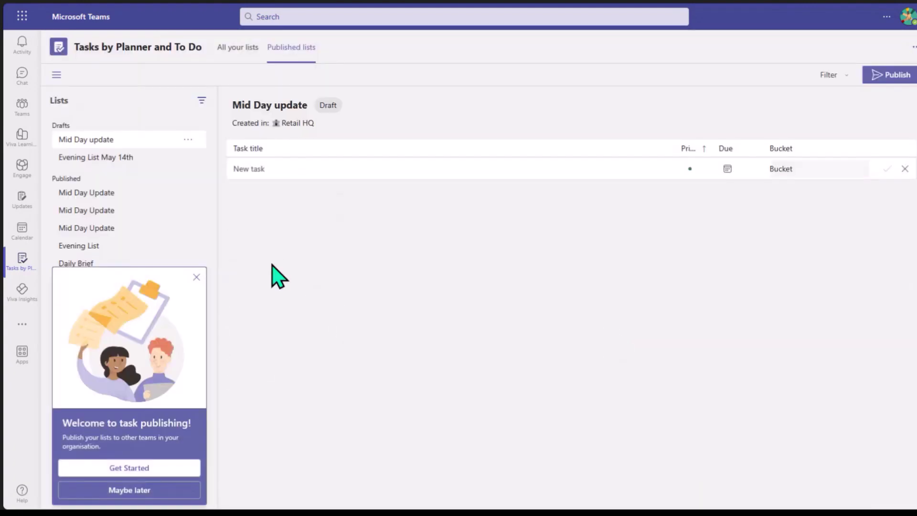
Add task 'Check inventory': Important priority, due 18 May 2023, bucket Across the store.
click(196, 277)
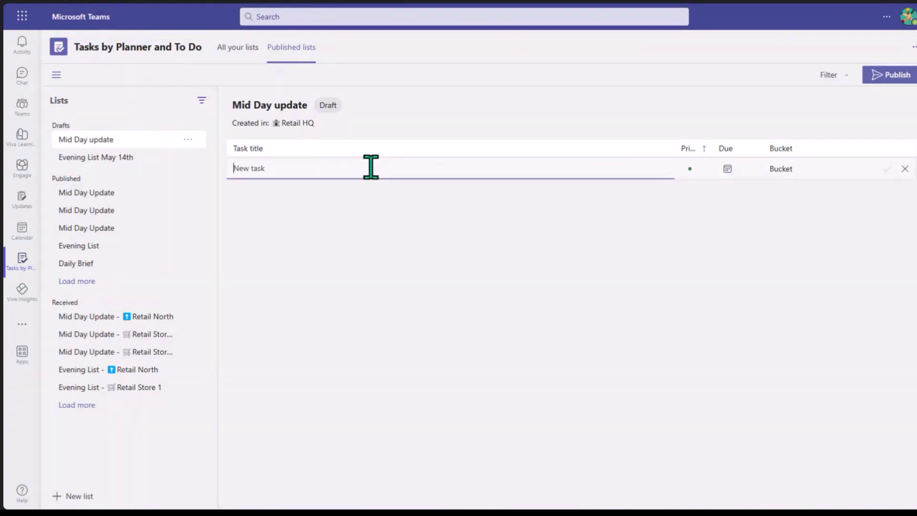
text(Check inventory)
click(689, 169)
click(733, 212)
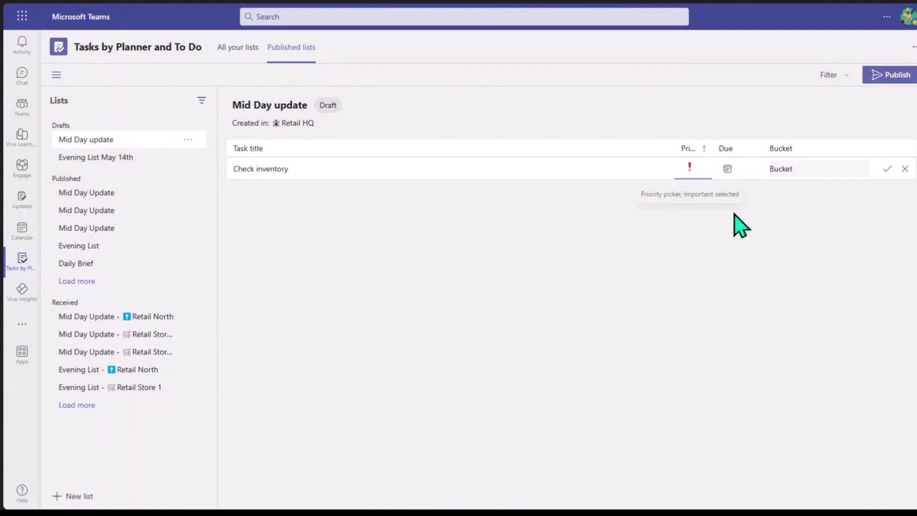
click(728, 170)
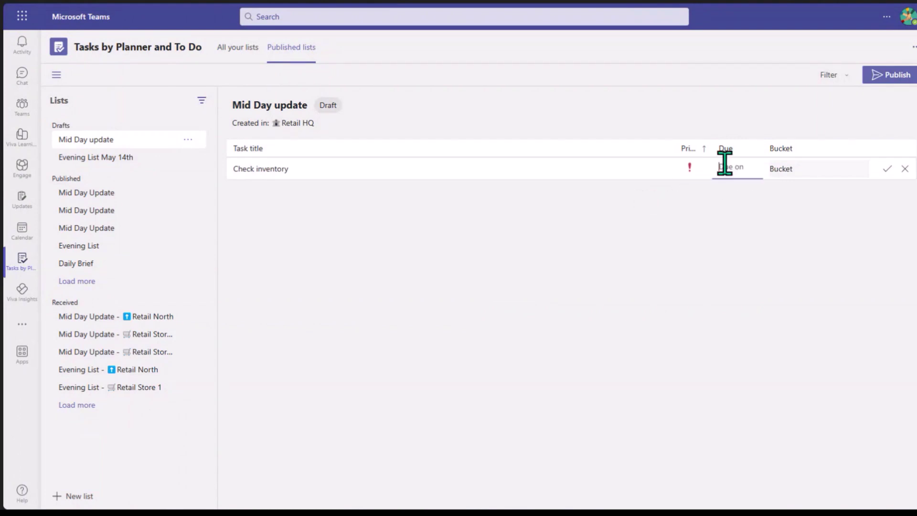
click(750, 174)
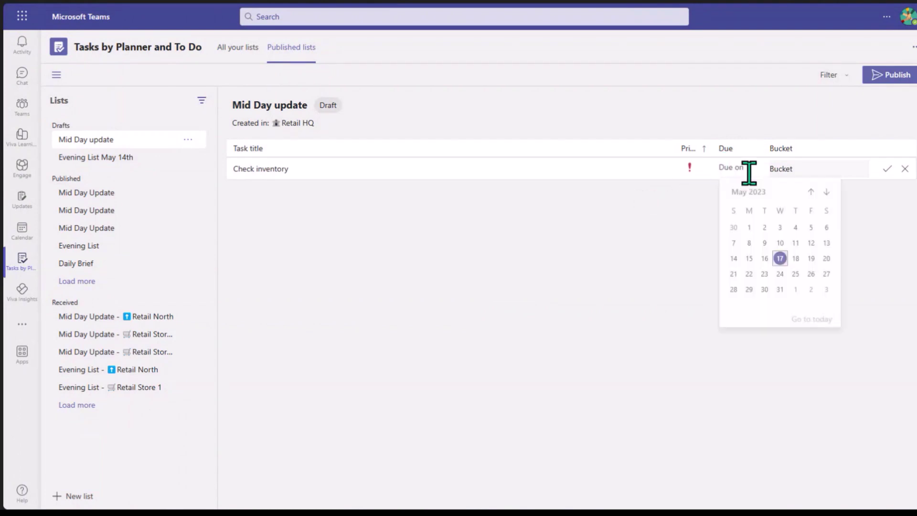
click(796, 260)
click(784, 168)
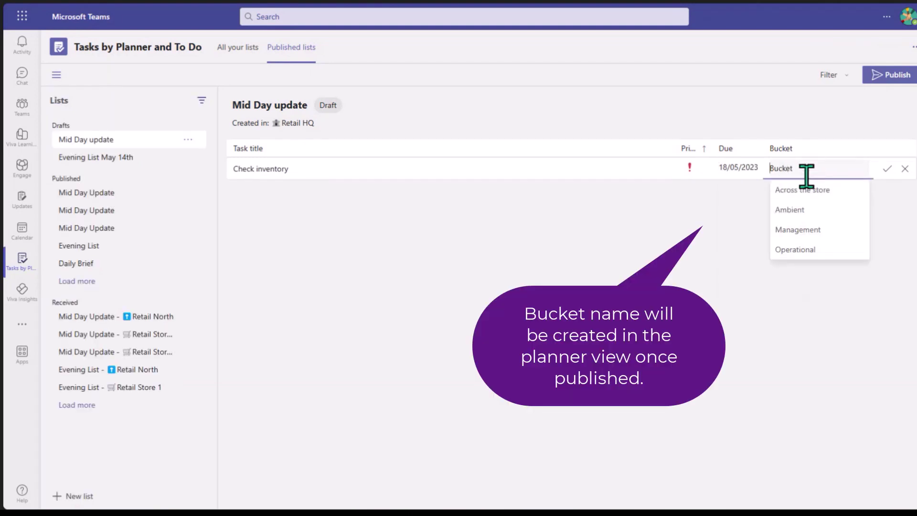
click(840, 190)
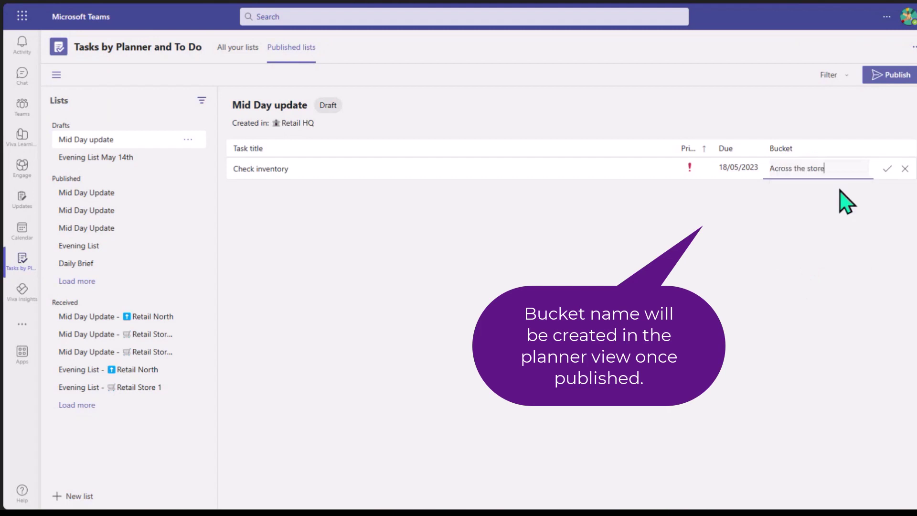
click(887, 177)
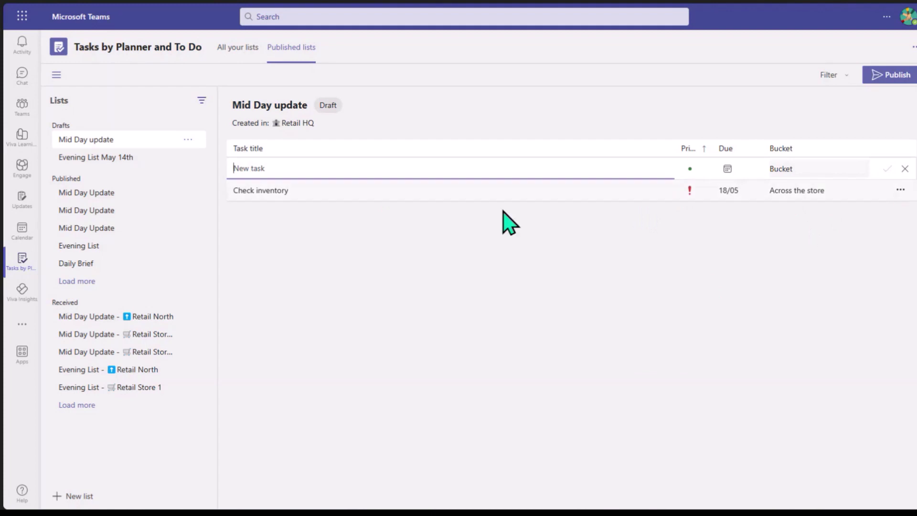
Inspect Check inventory's Notes, Checklist and attachment options, then start publishing the list.
click(406, 195)
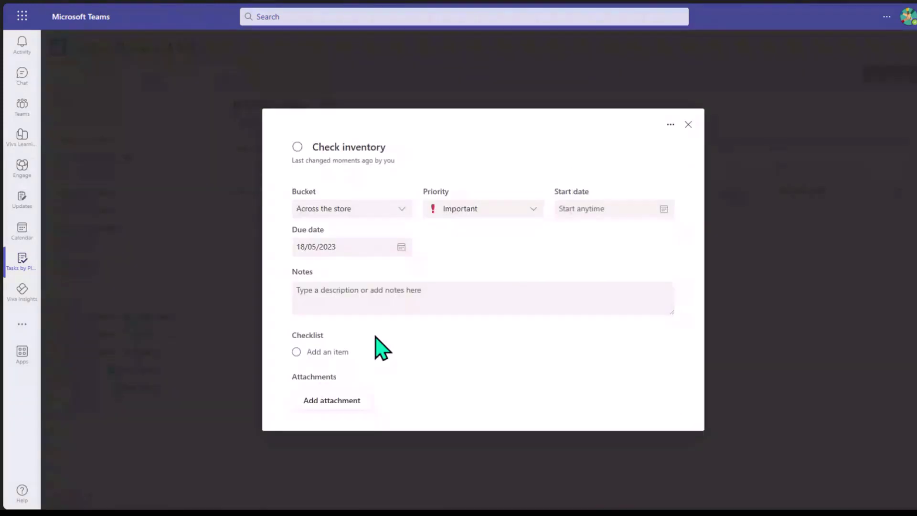
click(361, 292)
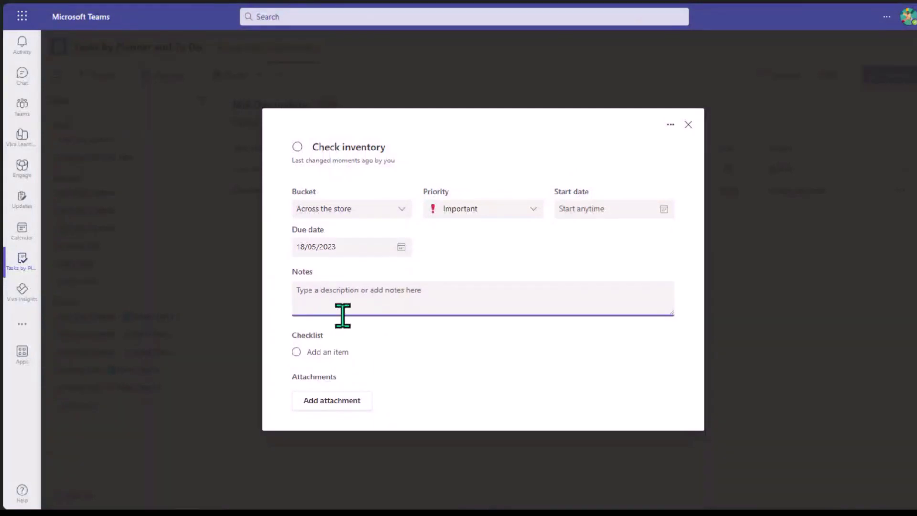
click(339, 356)
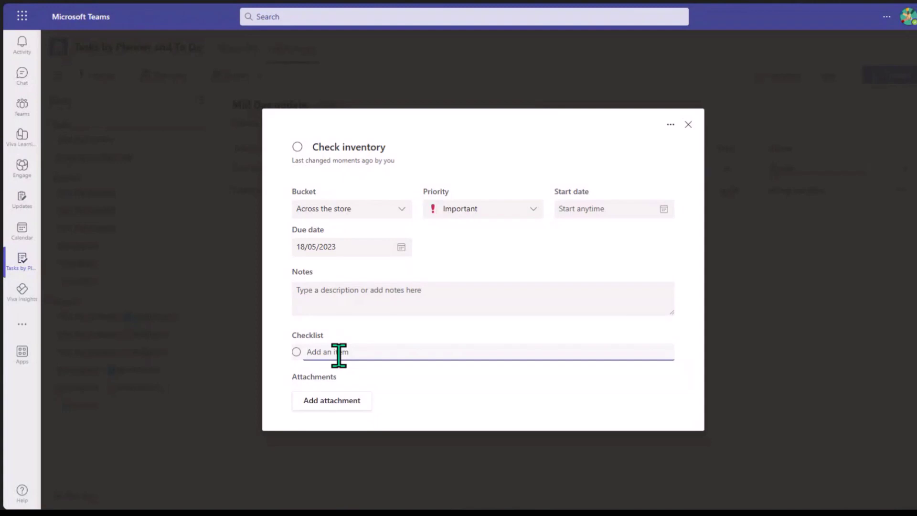
click(351, 403)
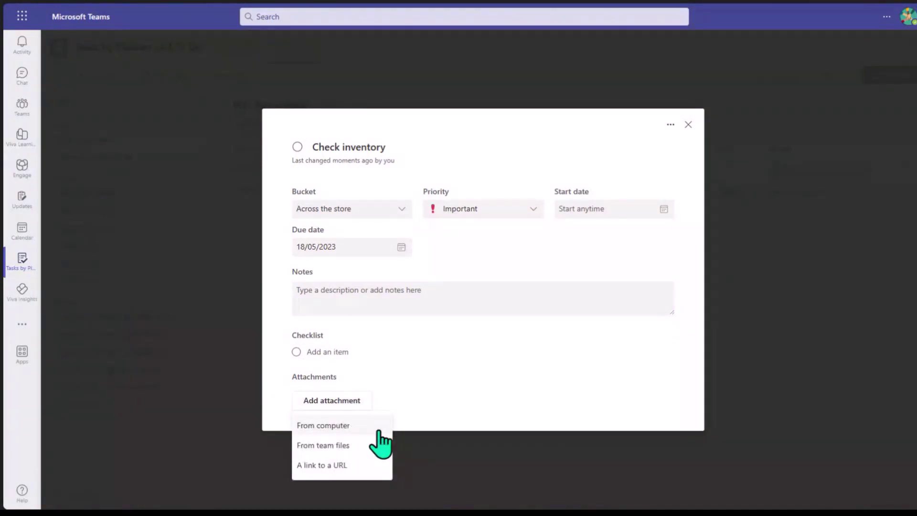
click(441, 417)
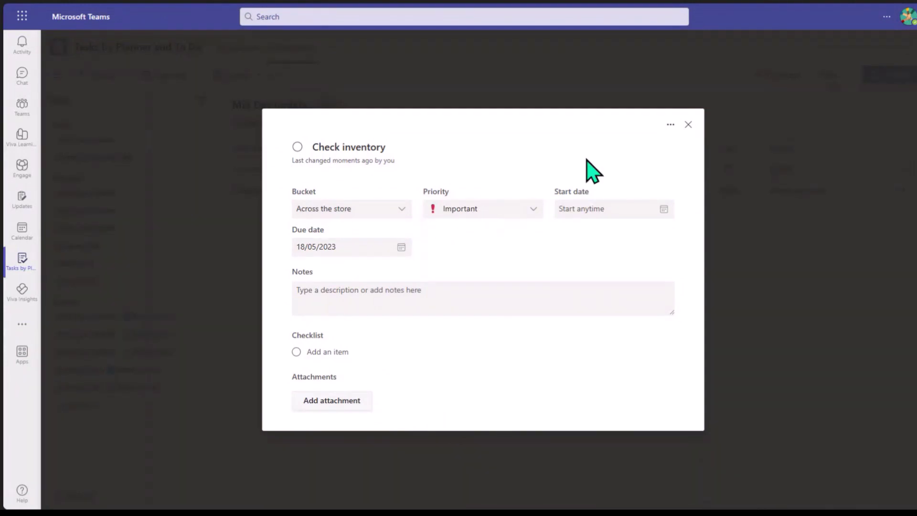
click(688, 125)
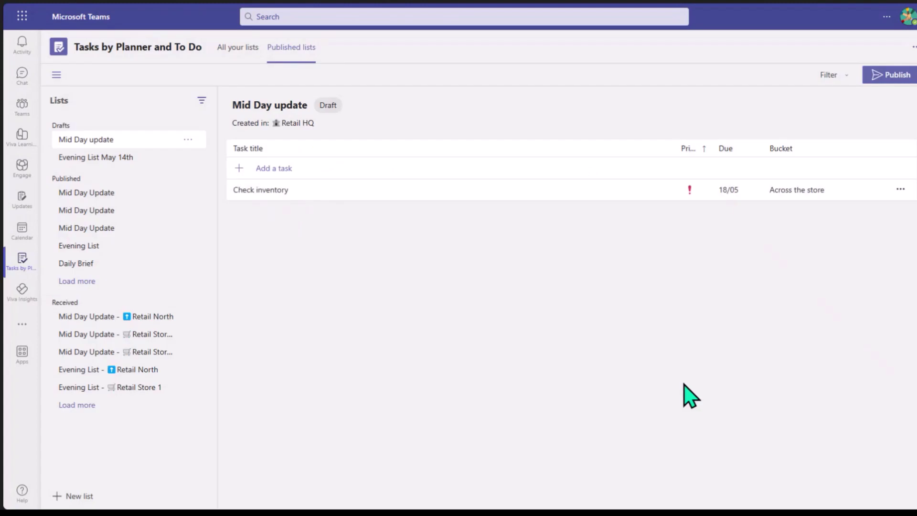
click(878, 80)
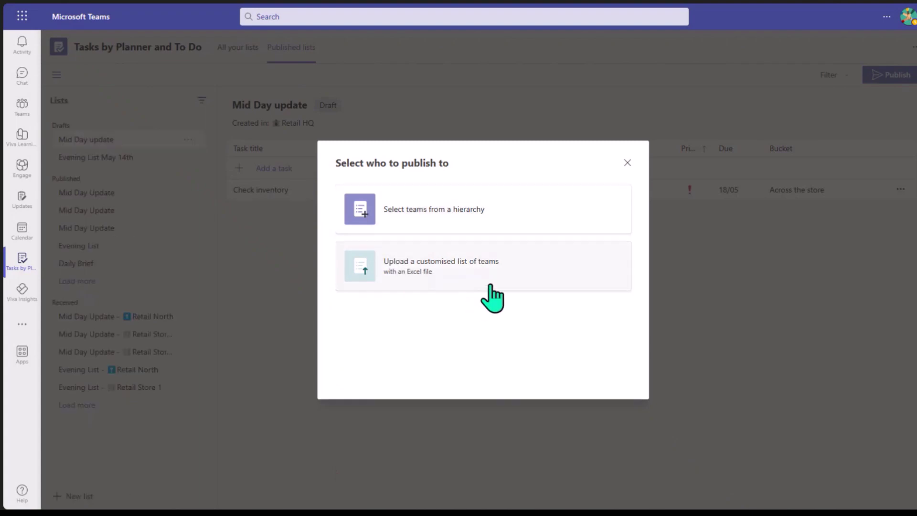
Look at the Excel upload option, then choose recipients from the team hierarchy instead.
click(517, 271)
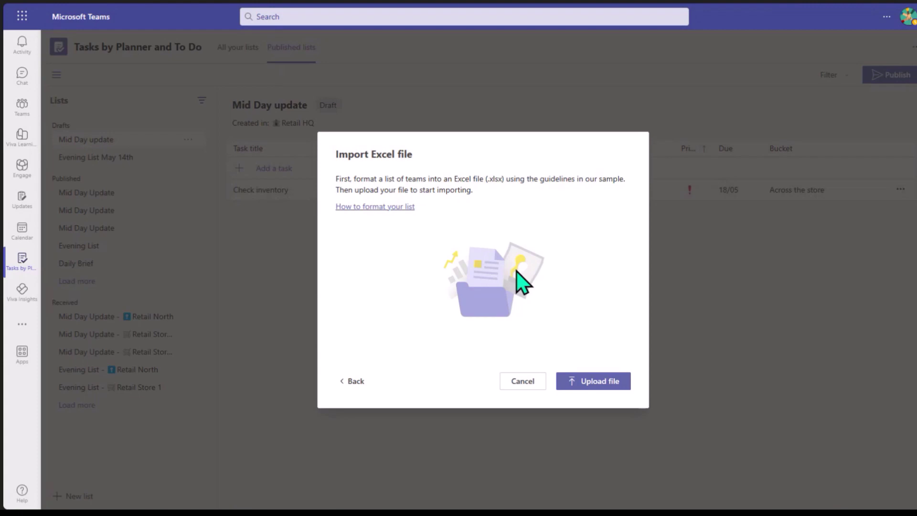
click(352, 382)
click(471, 209)
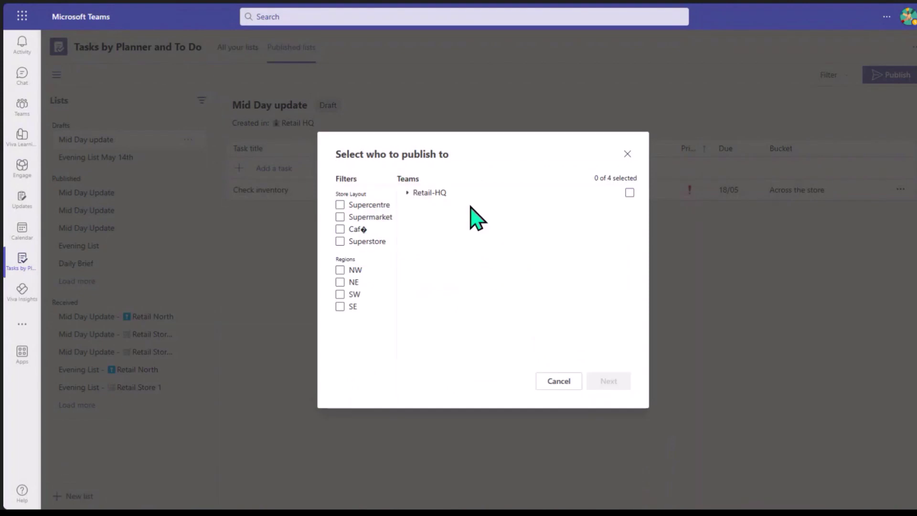
Filter to Supercentre, Supermarket, Café and Superstore stores in NW and NE regions, then continue.
click(367, 205)
click(369, 217)
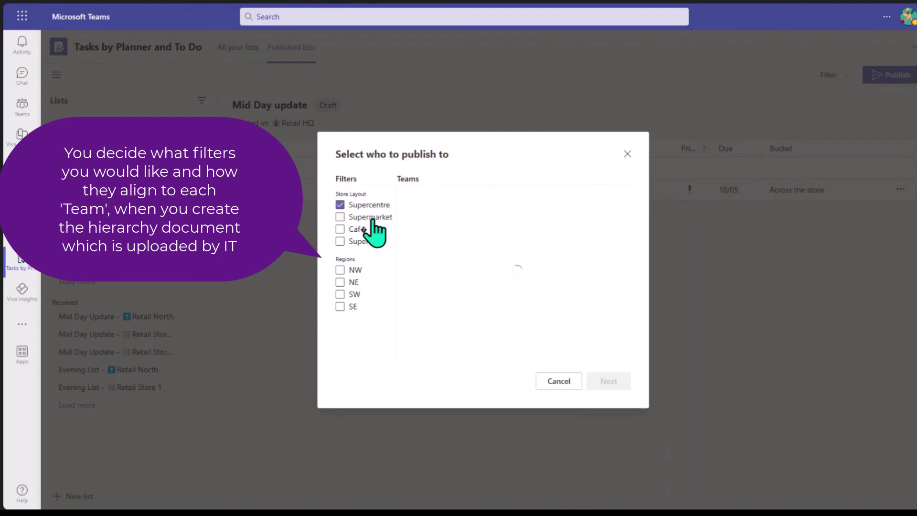
click(352, 231)
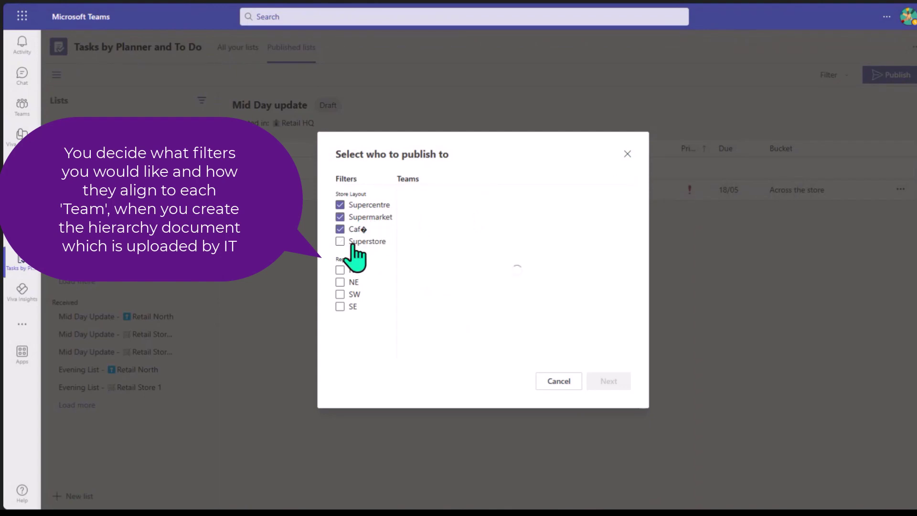
click(352, 243)
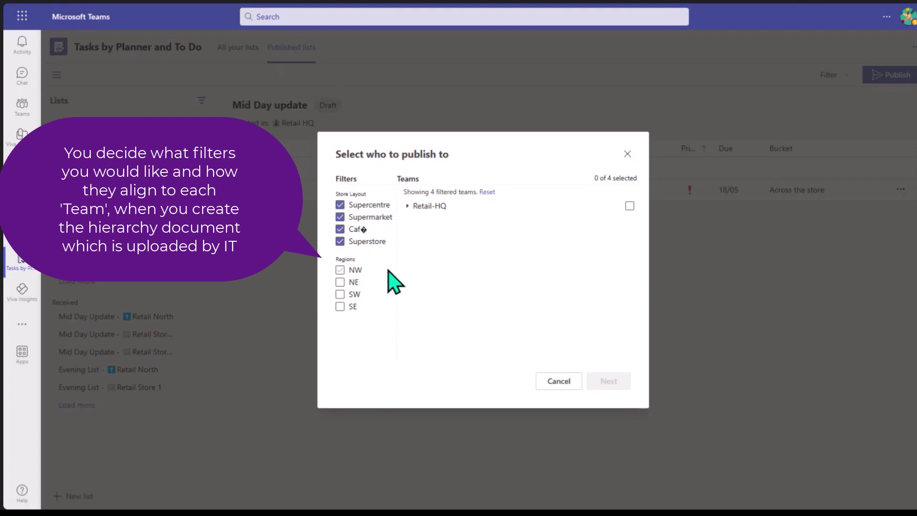
click(341, 270)
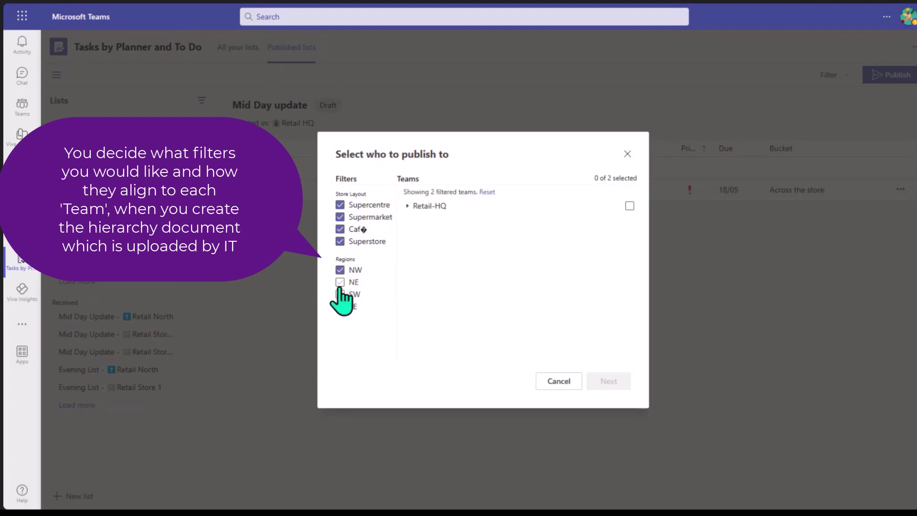
click(339, 282)
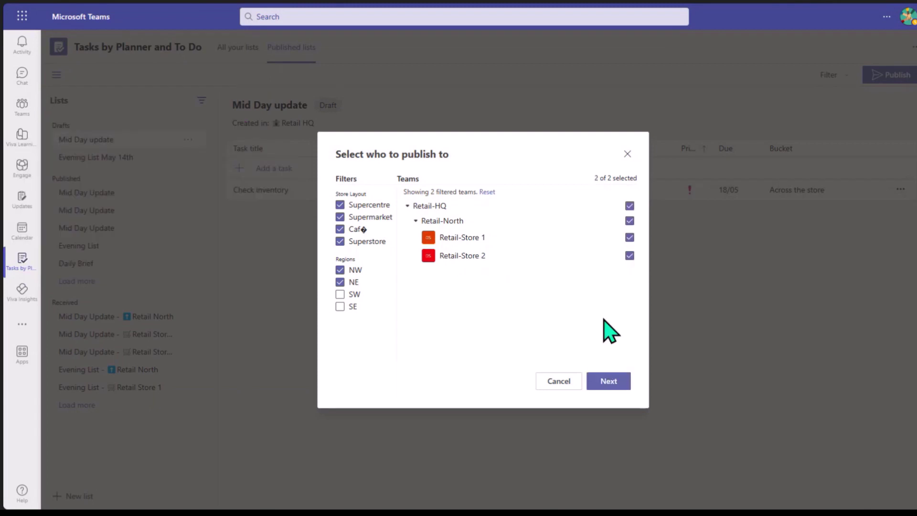
click(606, 382)
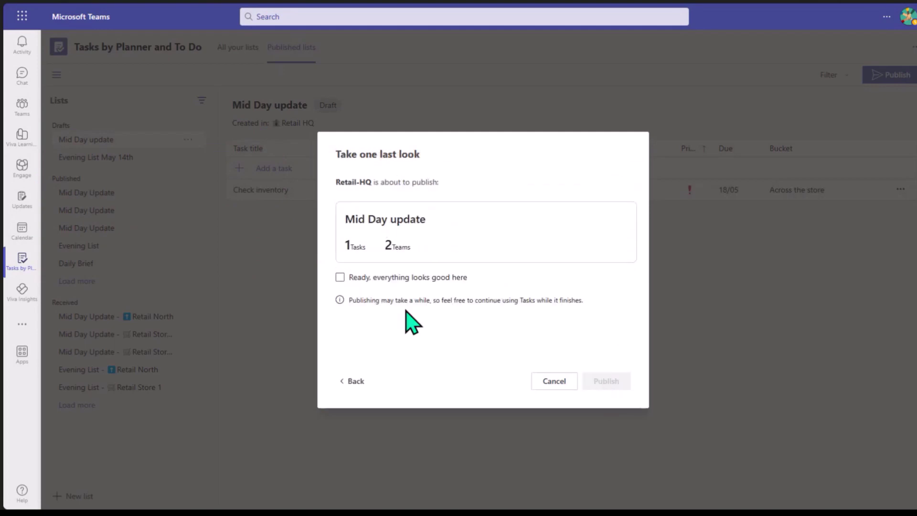
Confirm readiness and publish Mid Day update to both store teams, then return to Teams.
click(432, 282)
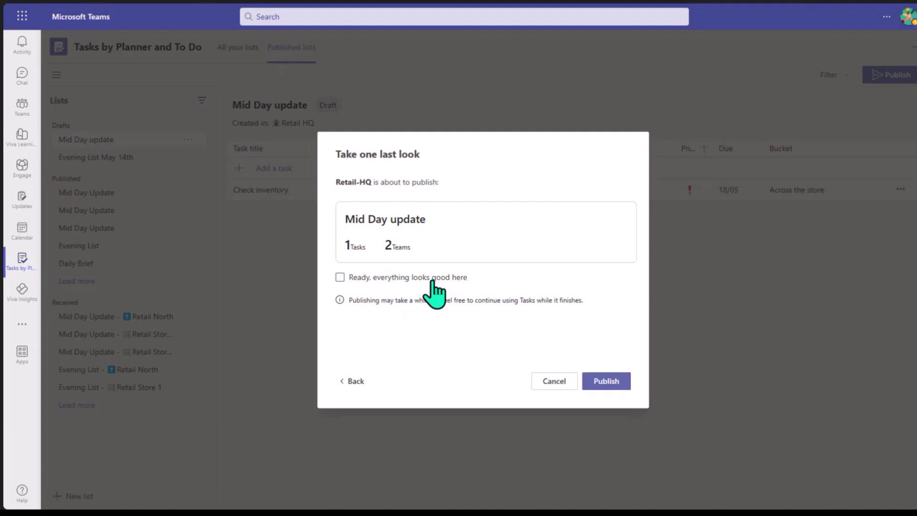
click(606, 382)
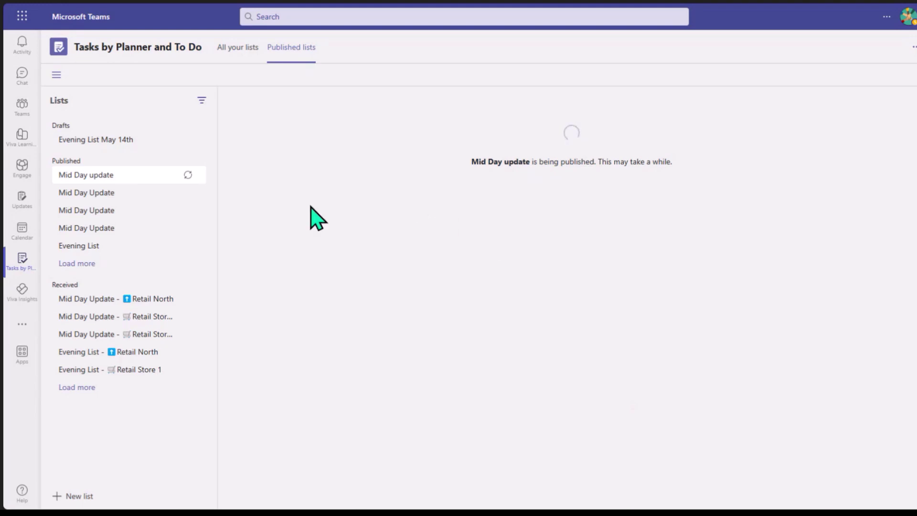
click(26, 106)
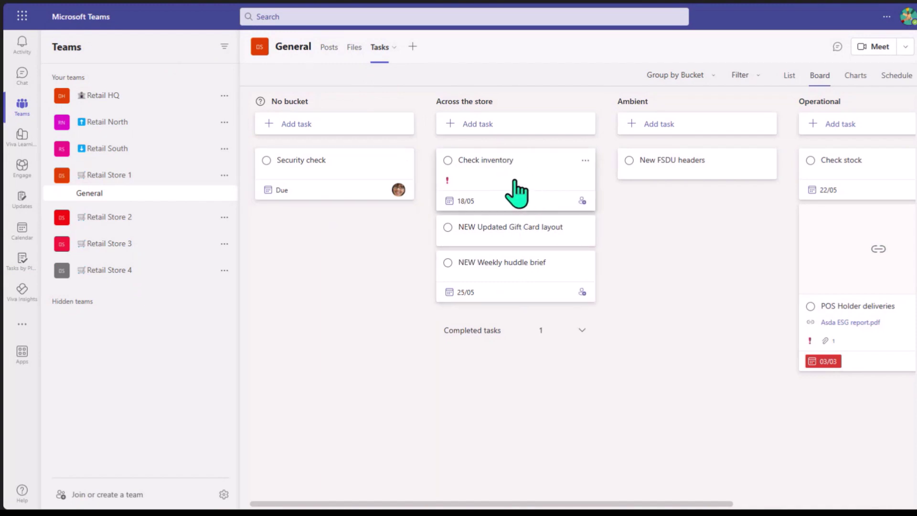
Assign the suggested colleague to the Check inventory task.
click(582, 201)
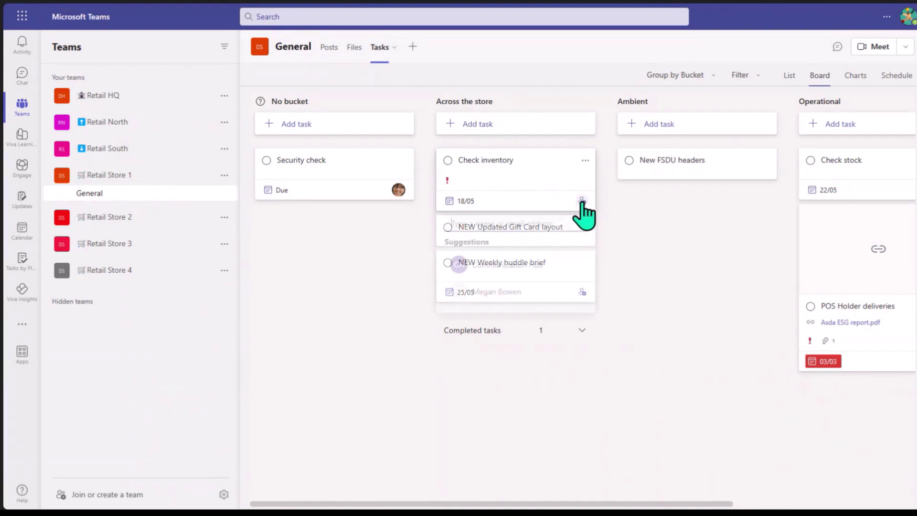
click(509, 304)
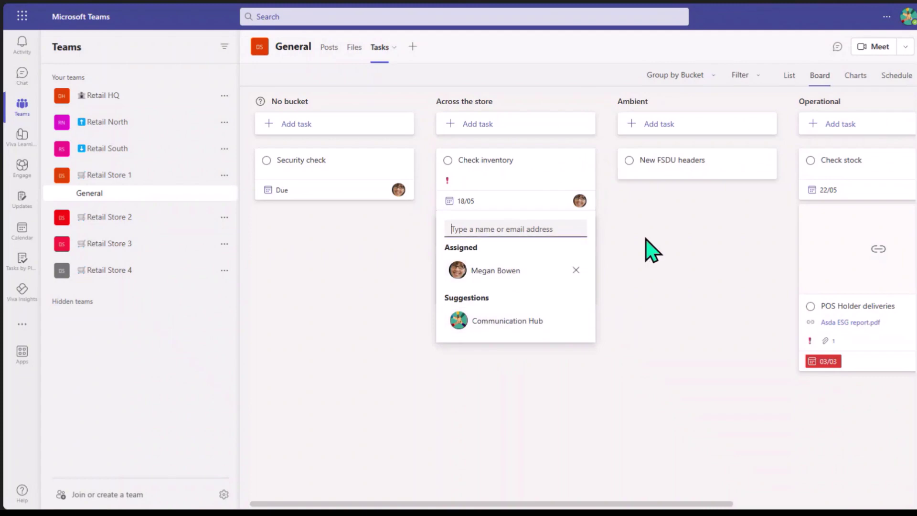
click(646, 242)
Review the Check inventory task details, including its comment area and progress options.
click(584, 162)
click(483, 209)
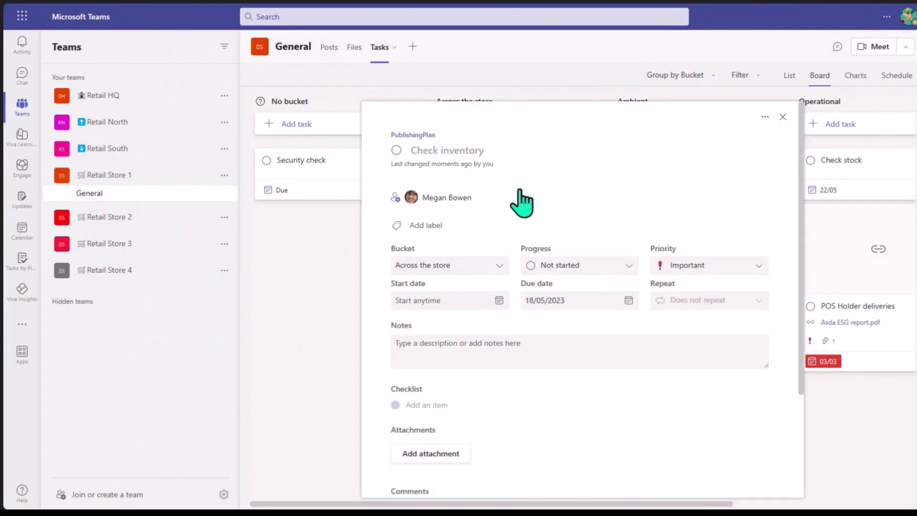
scroll(610, 346, down, 1)
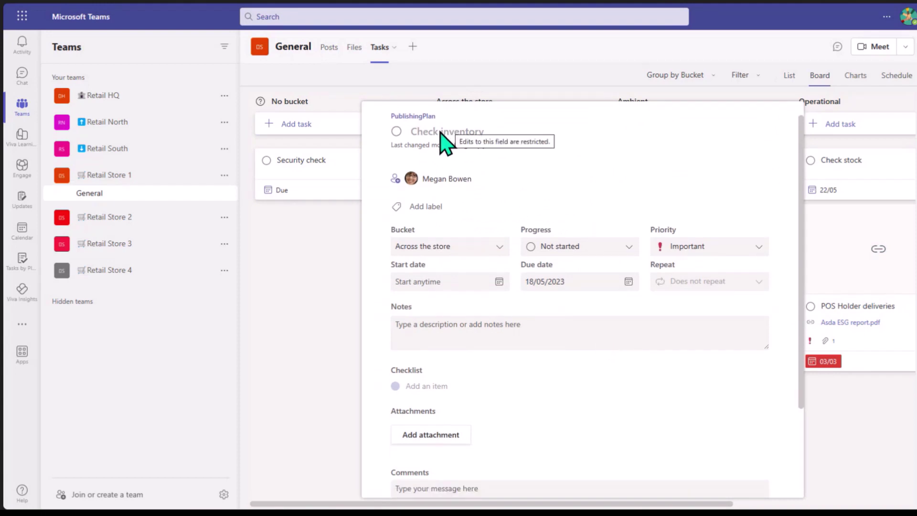
scroll(527, 334, down, 2)
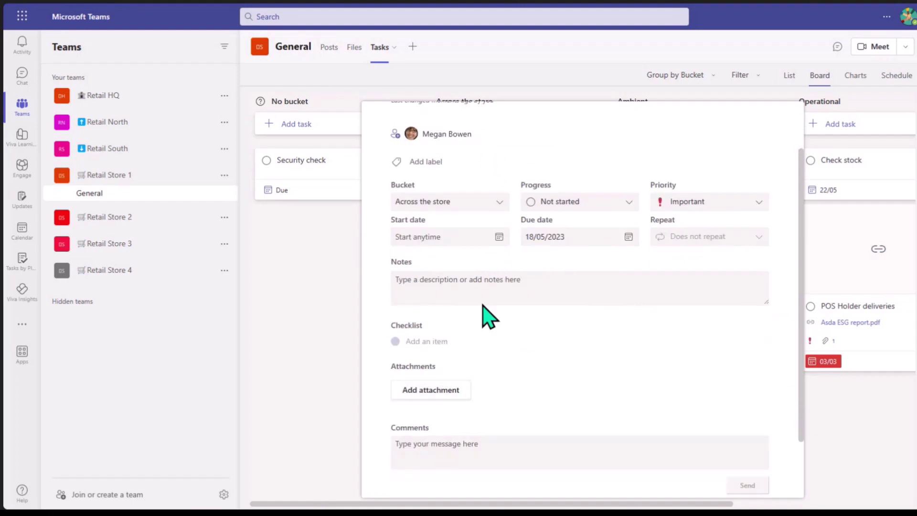
click(431, 449)
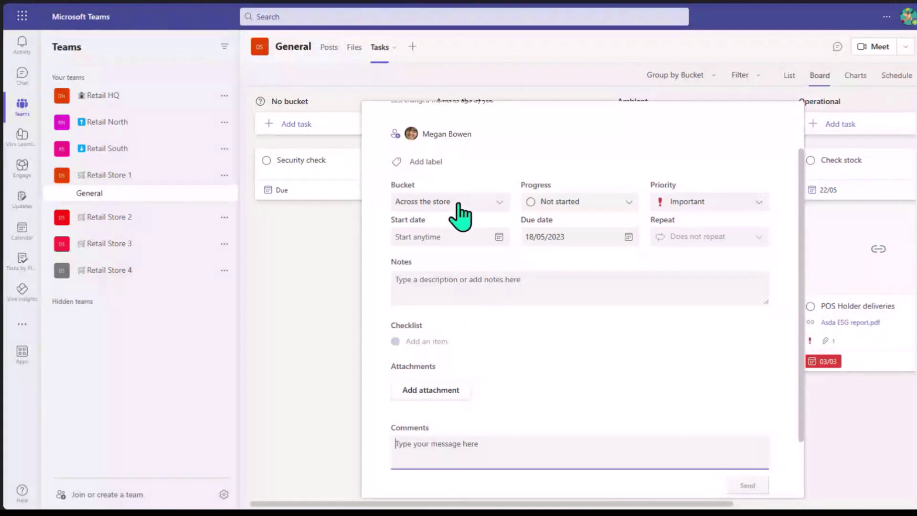
scroll(526, 277, up, 1)
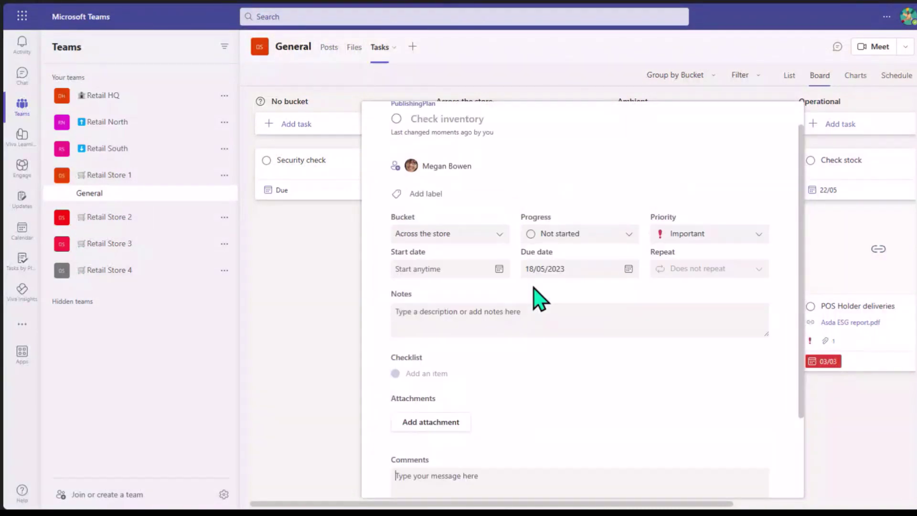
click(601, 249)
click(612, 215)
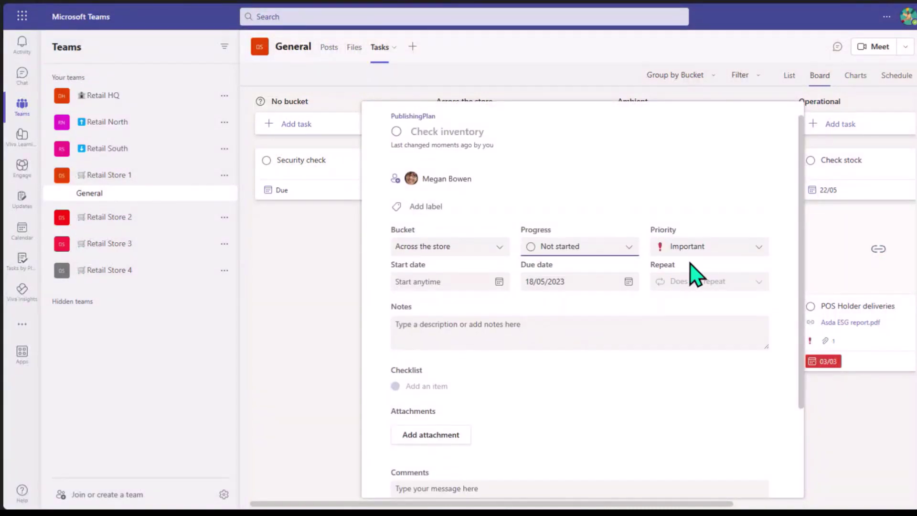
Close the Check inventory details and mark the task complete.
scroll(677, 273, up, 1)
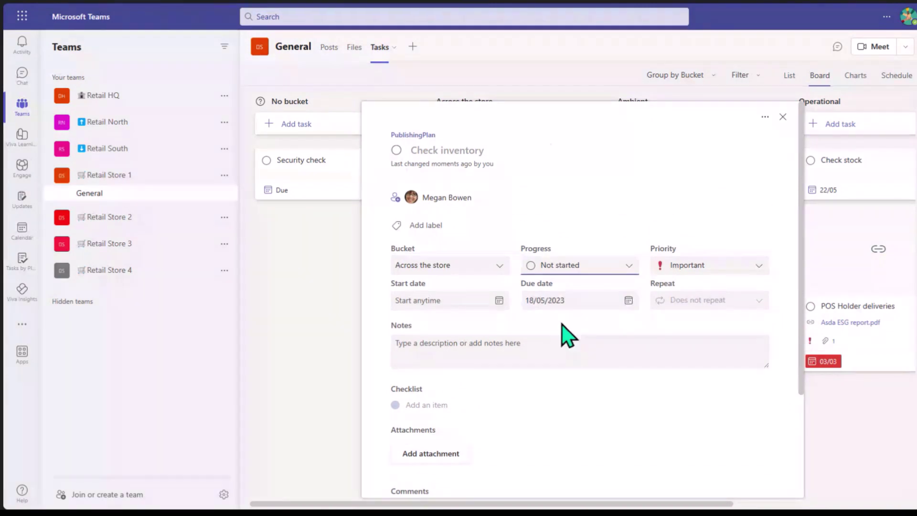
scroll(562, 324, down, 4)
scroll(561, 325, up, 4)
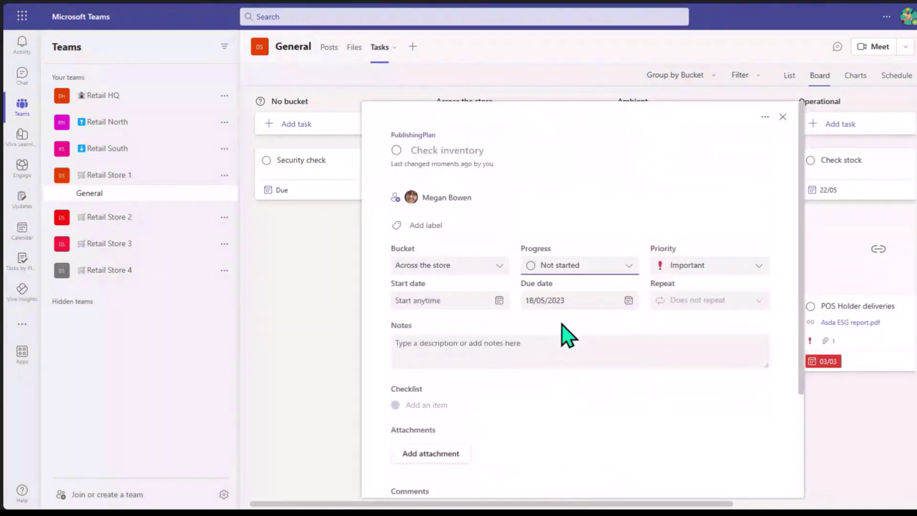
click(783, 117)
click(448, 161)
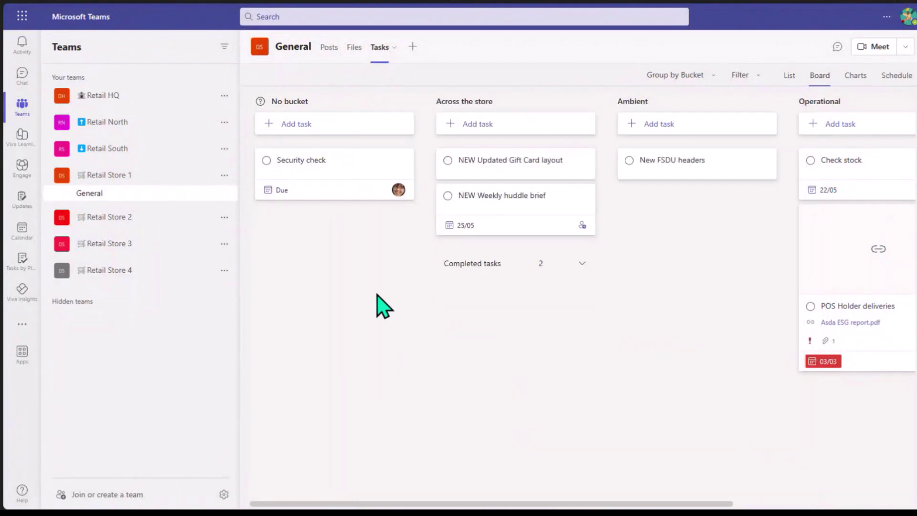
Show the Mid Day update list report with Retail North expanded to its stores.
click(27, 277)
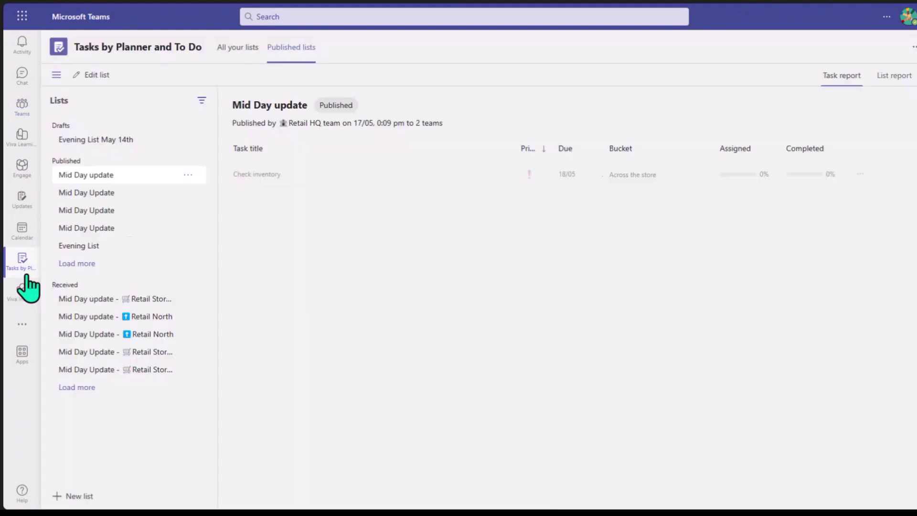
click(895, 78)
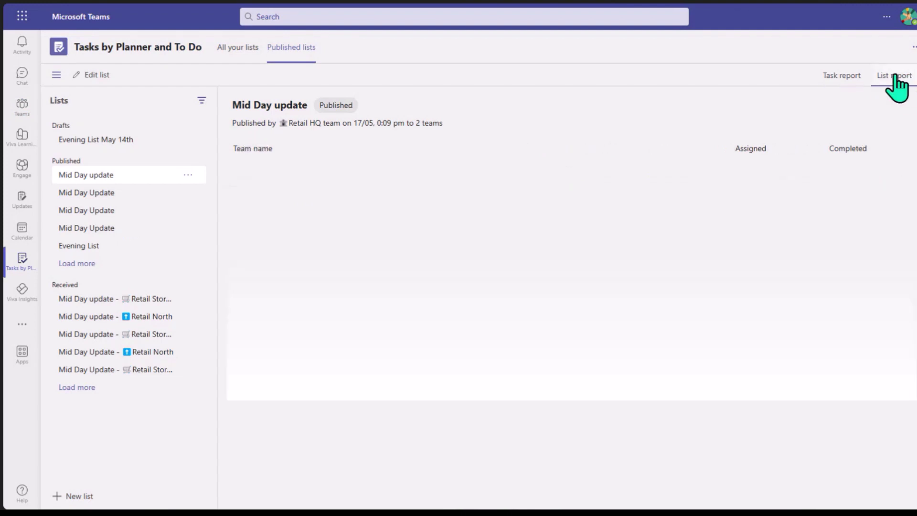
click(259, 200)
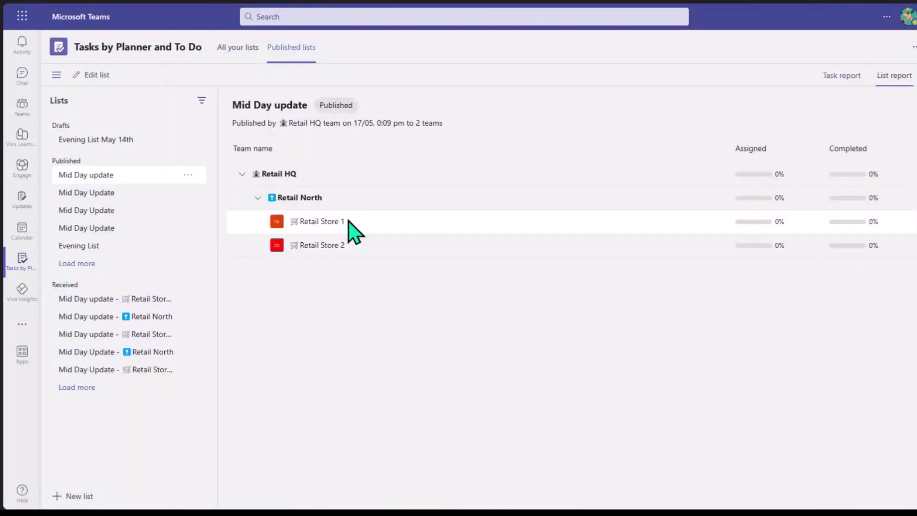
Return to the Mid Day update task report and select the Check inventory task.
right_click(107, 182)
click(67, 172)
right_click(67, 173)
click(56, 174)
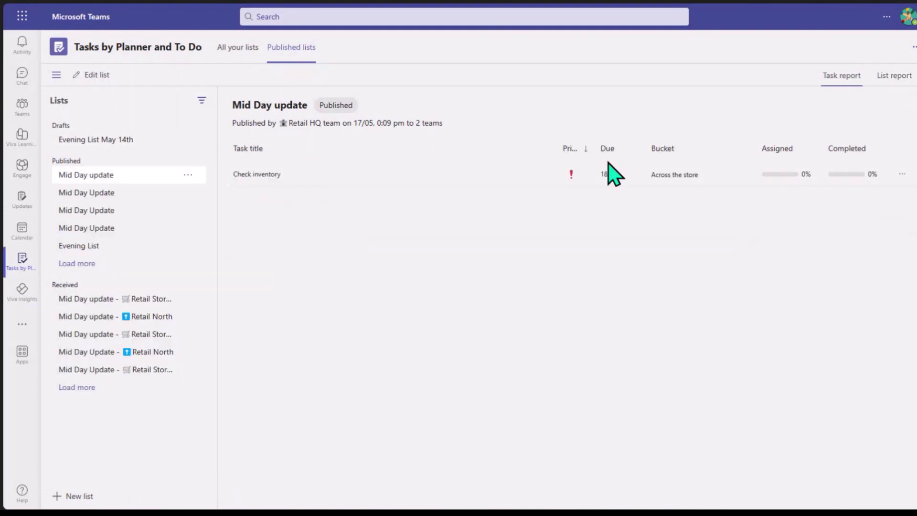
click(681, 180)
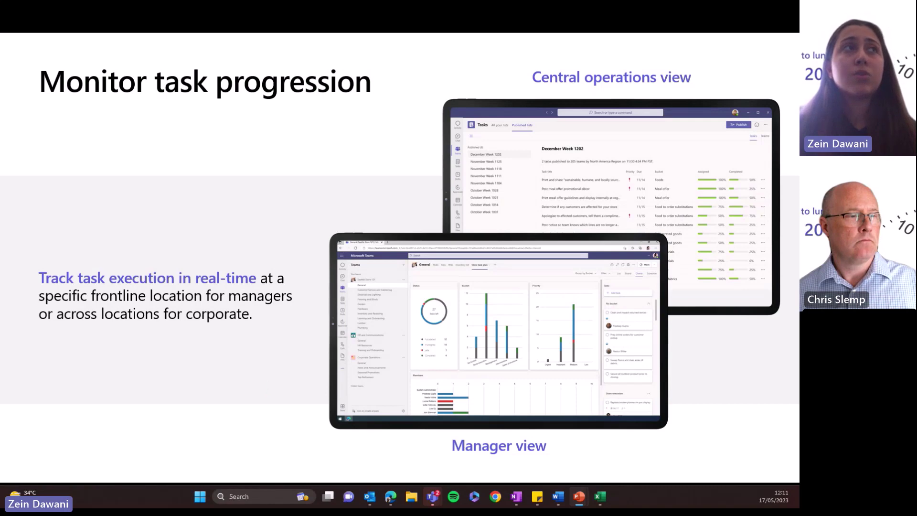
Advance past Mobile views and Need help?, toggling its spreadsheet callouts, to What is the Updates App?
key(Right)
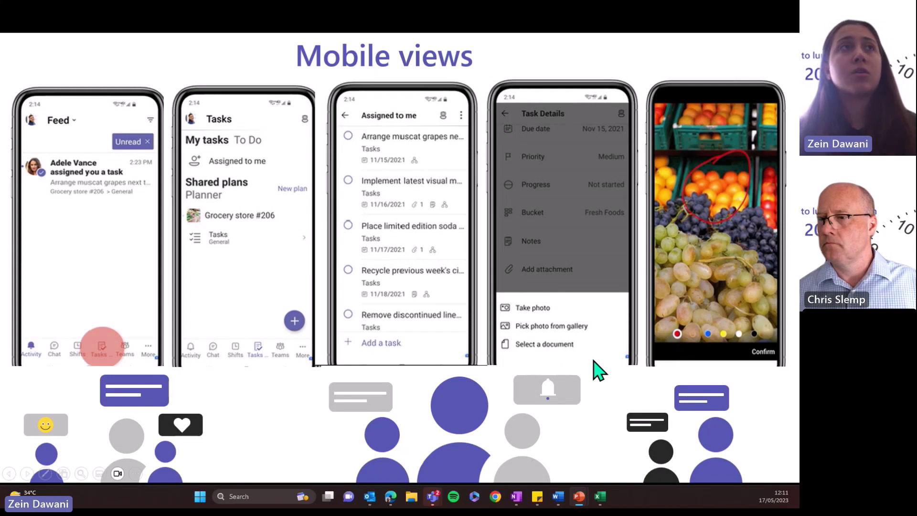
key(Right)
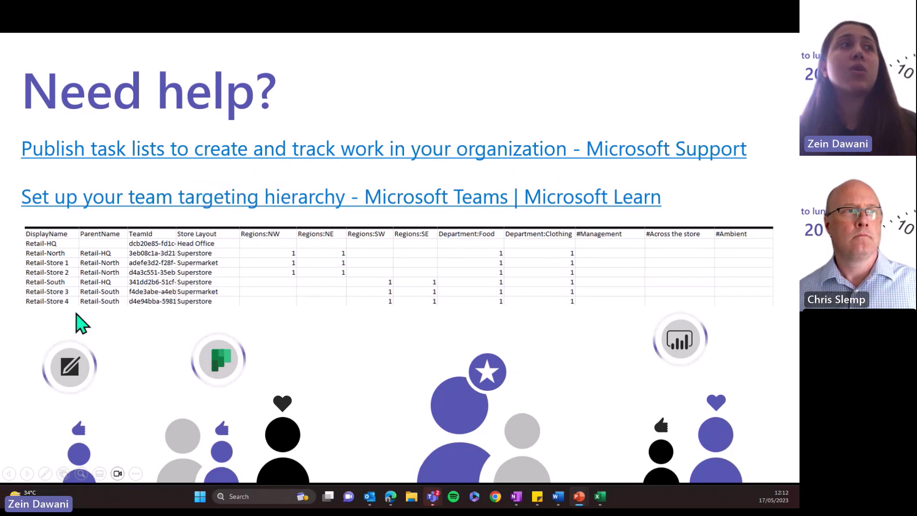
click(173, 339)
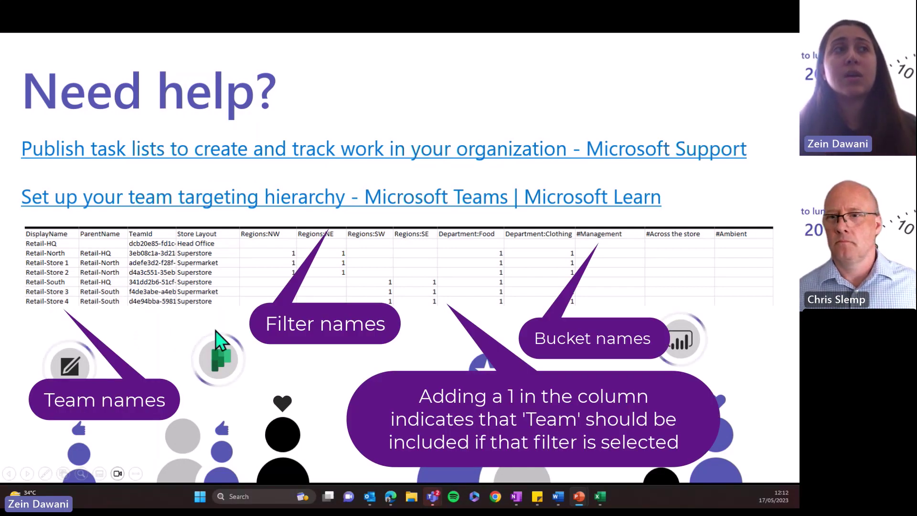
click(279, 361)
click(279, 361)
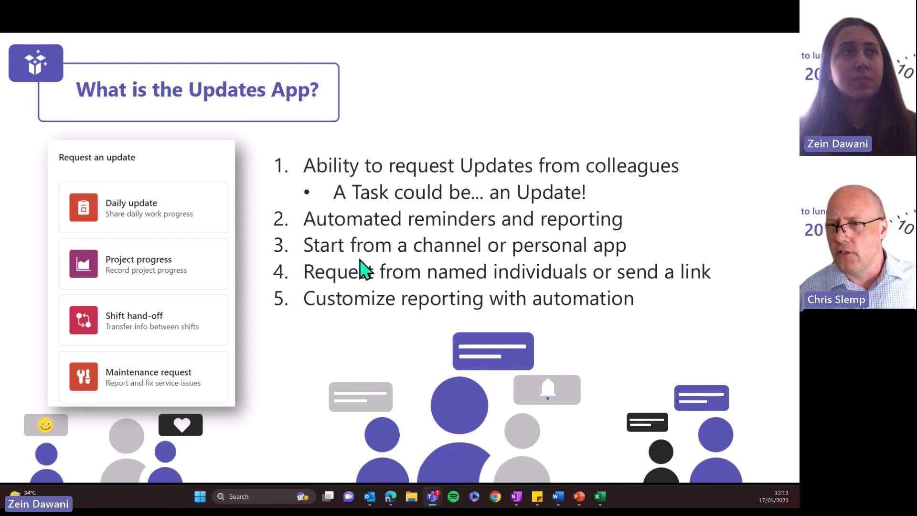
Advance to the Updates Demo slide, then switch to the Teams Updates Review page.
click(590, 347)
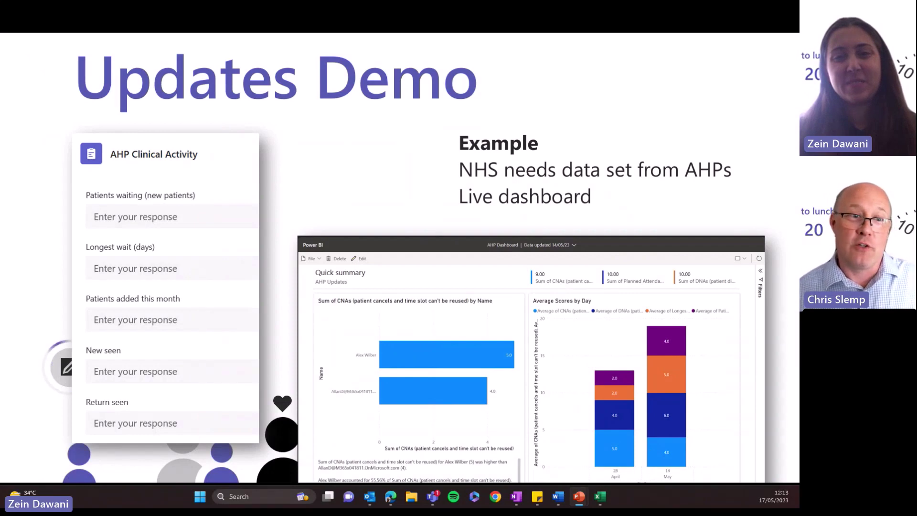
key(alt+Tab)
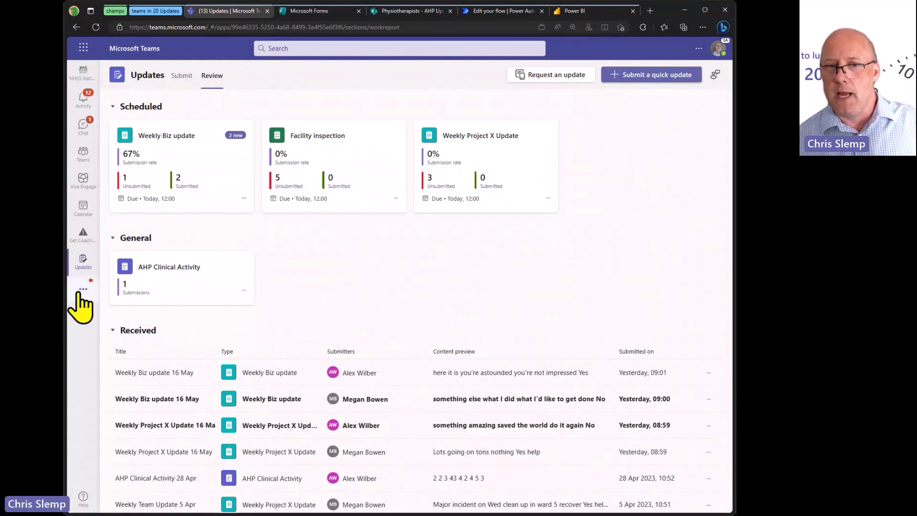
Open the more-apps flyout from the Teams left app rail.
click(82, 290)
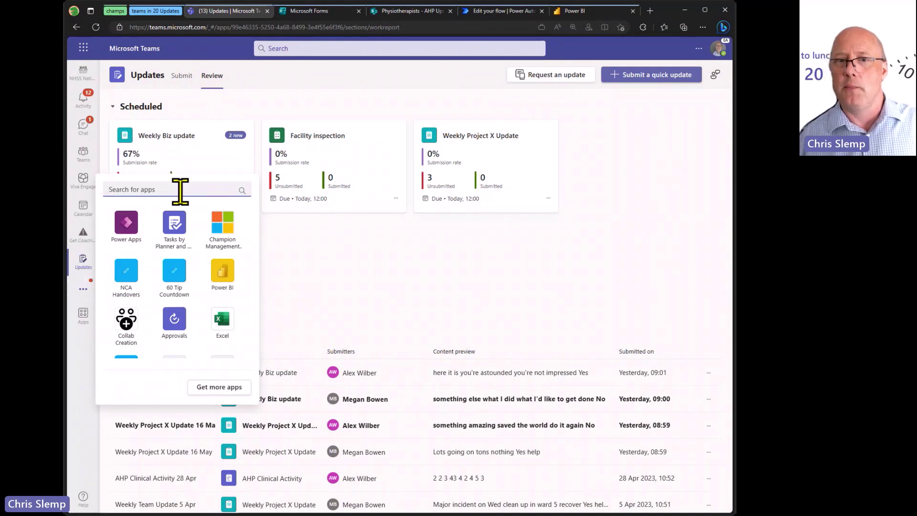